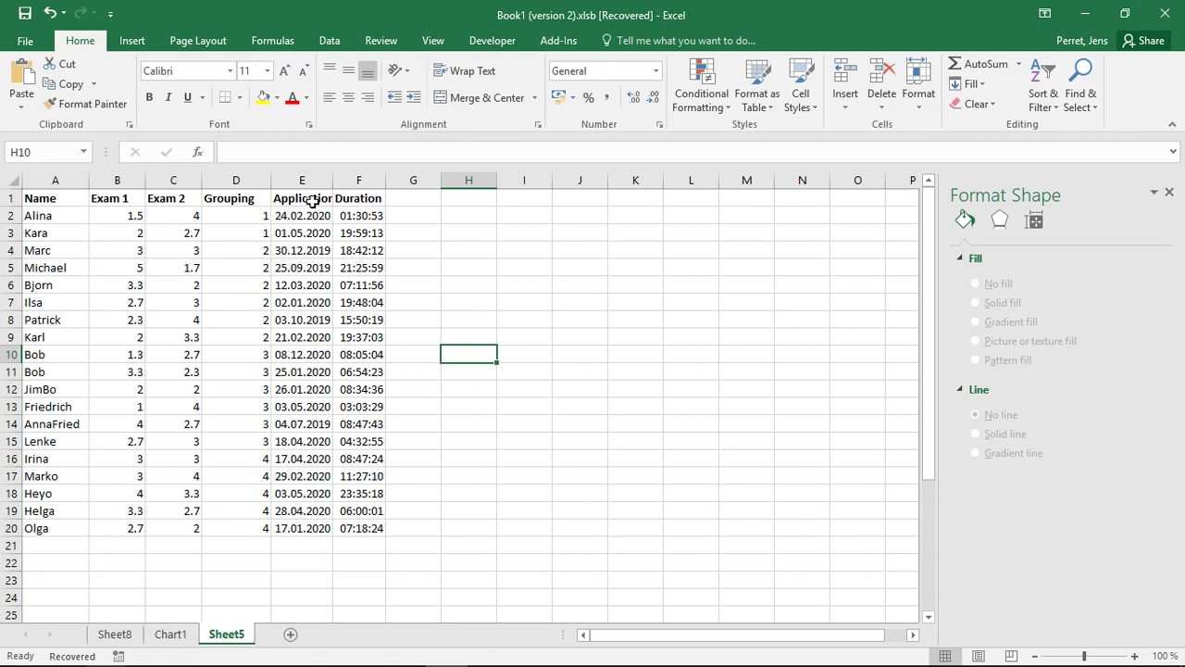
pyautogui.click(131, 41)
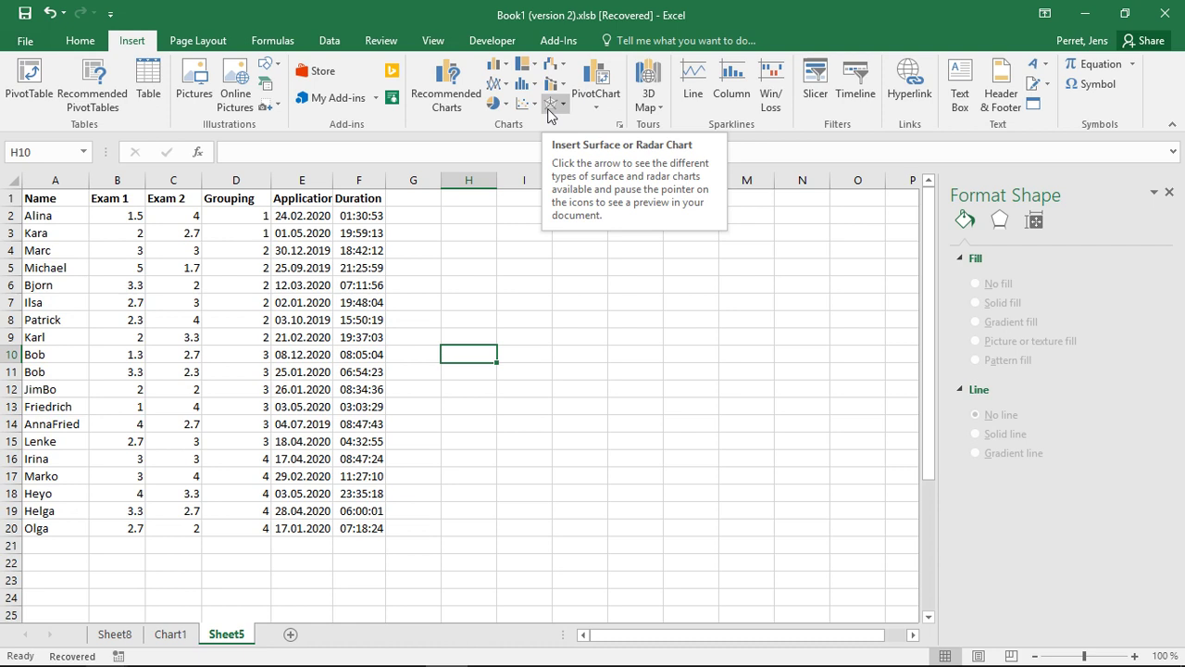
pyautogui.click(244, 288)
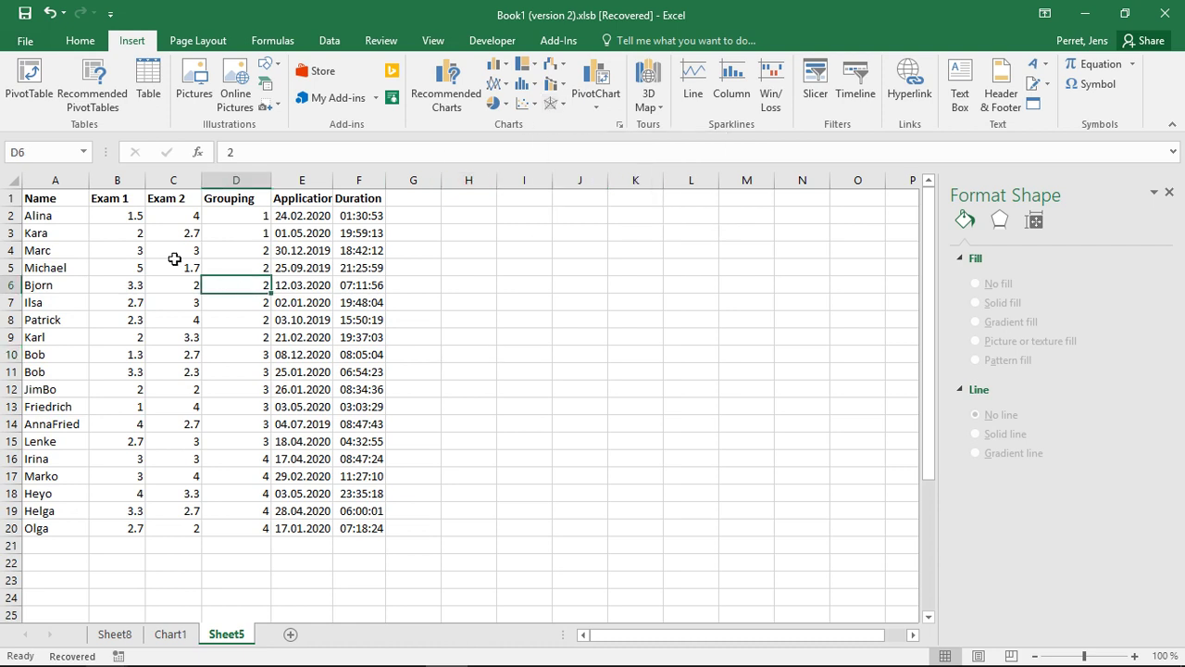
pyautogui.moveTo(115, 217); pyautogui.dragTo(187, 524)
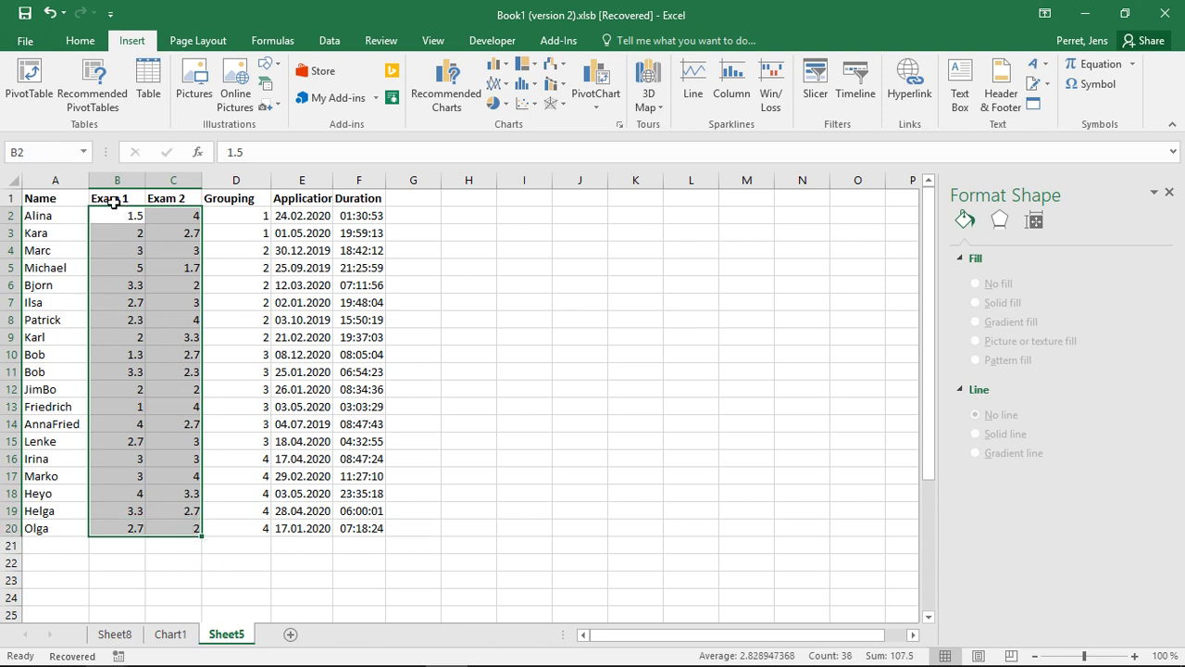
pyautogui.moveTo(109, 198); pyautogui.dragTo(185, 528)
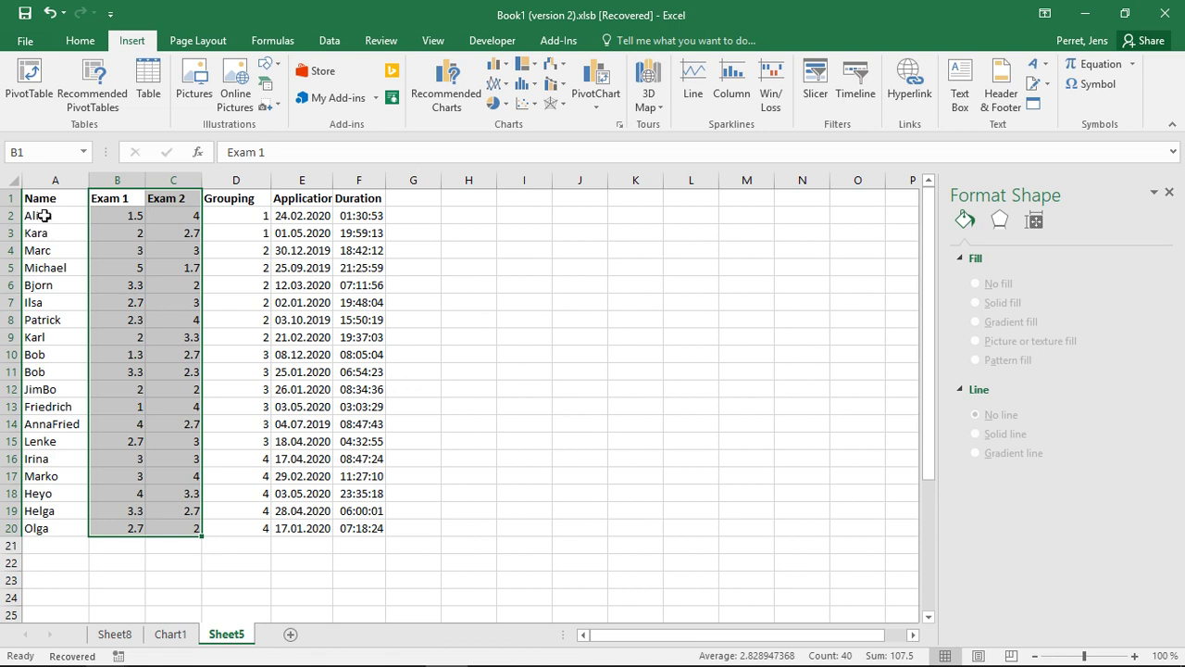
pyautogui.moveTo(44, 215); pyautogui.dragTo(66, 525)
pyautogui.click(130, 200)
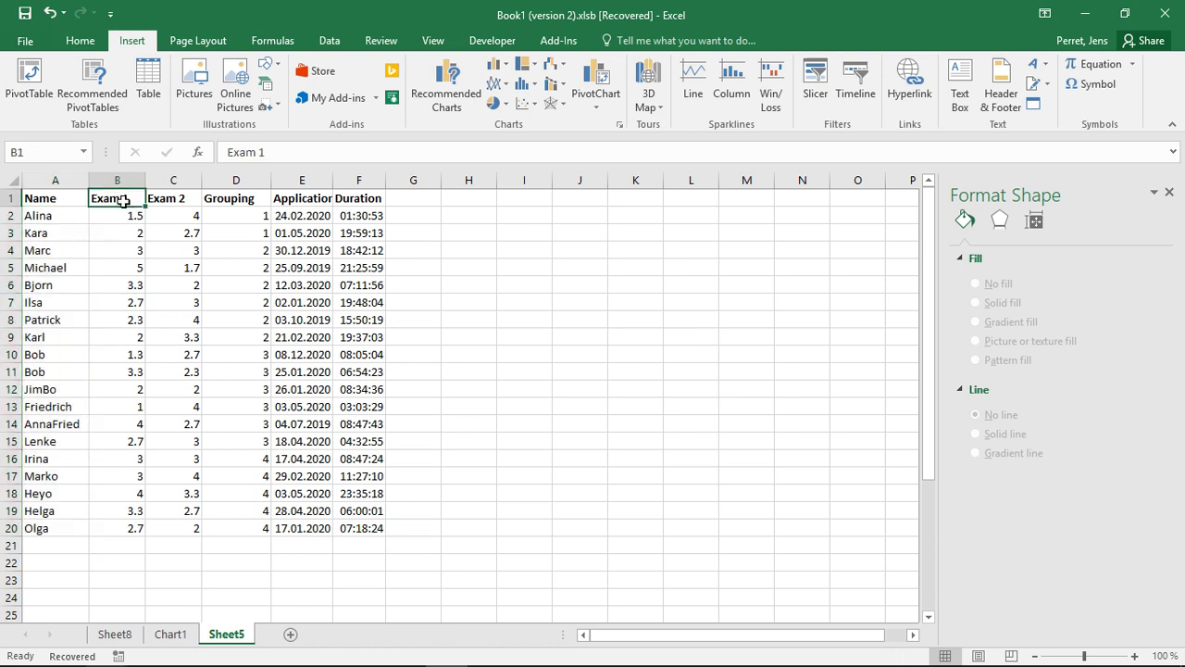
pyautogui.moveTo(130, 200); pyautogui.dragTo(153, 200)
pyautogui.click(152, 200)
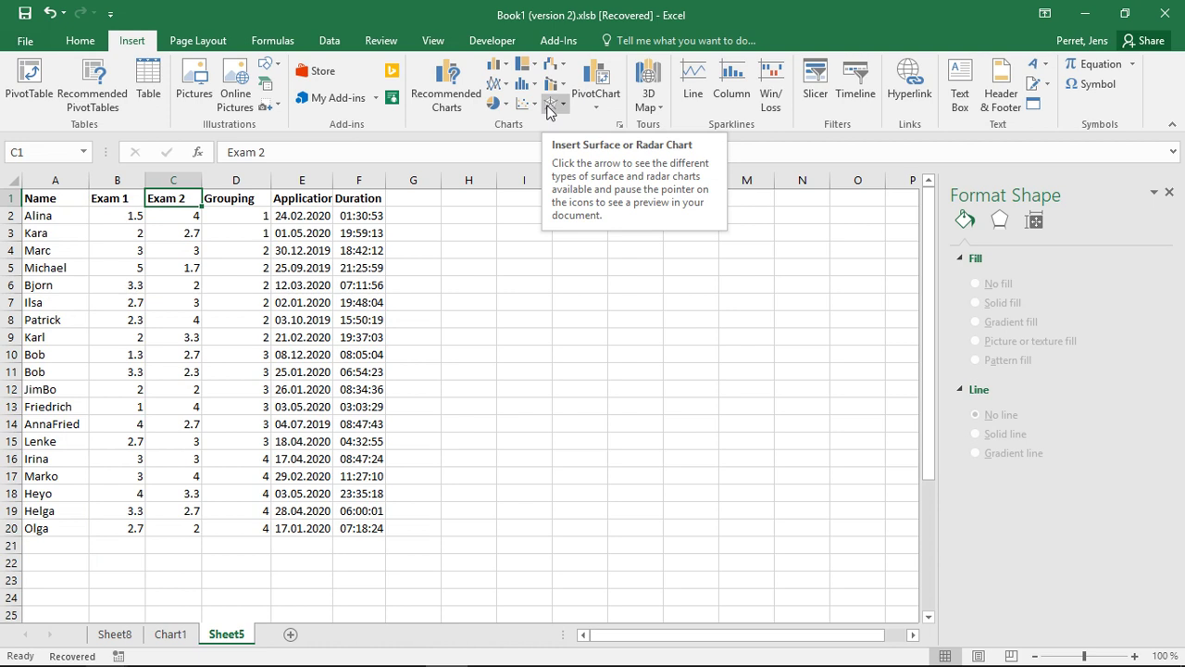
pyautogui.click(114, 231)
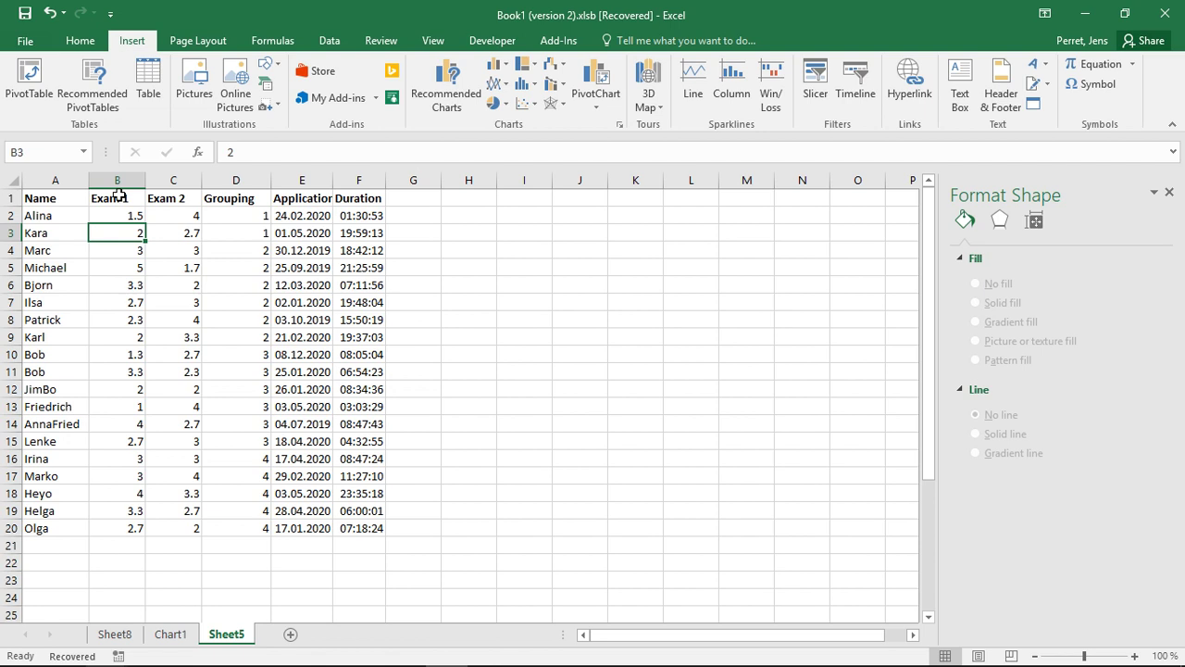
# - Insert a plain radar chart from the Exam 1 and Exam 2 data in B1:C20 and move it beside the table
pyautogui.moveTo(119, 195); pyautogui.dragTo(200, 528)
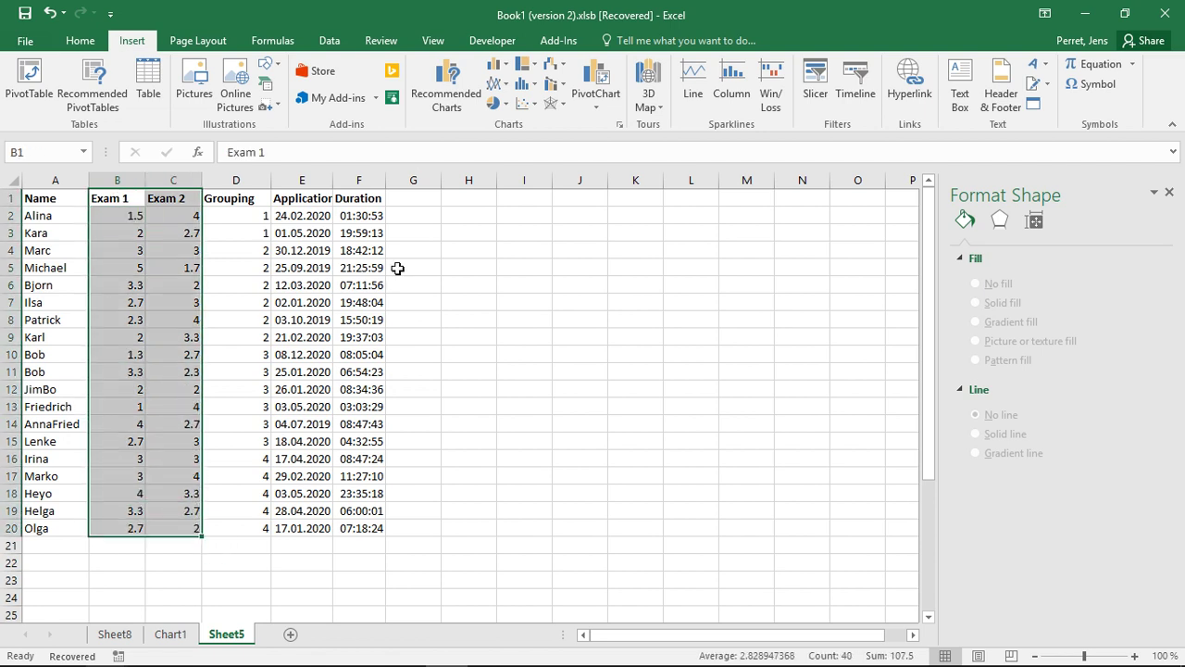
pyautogui.click(549, 111)
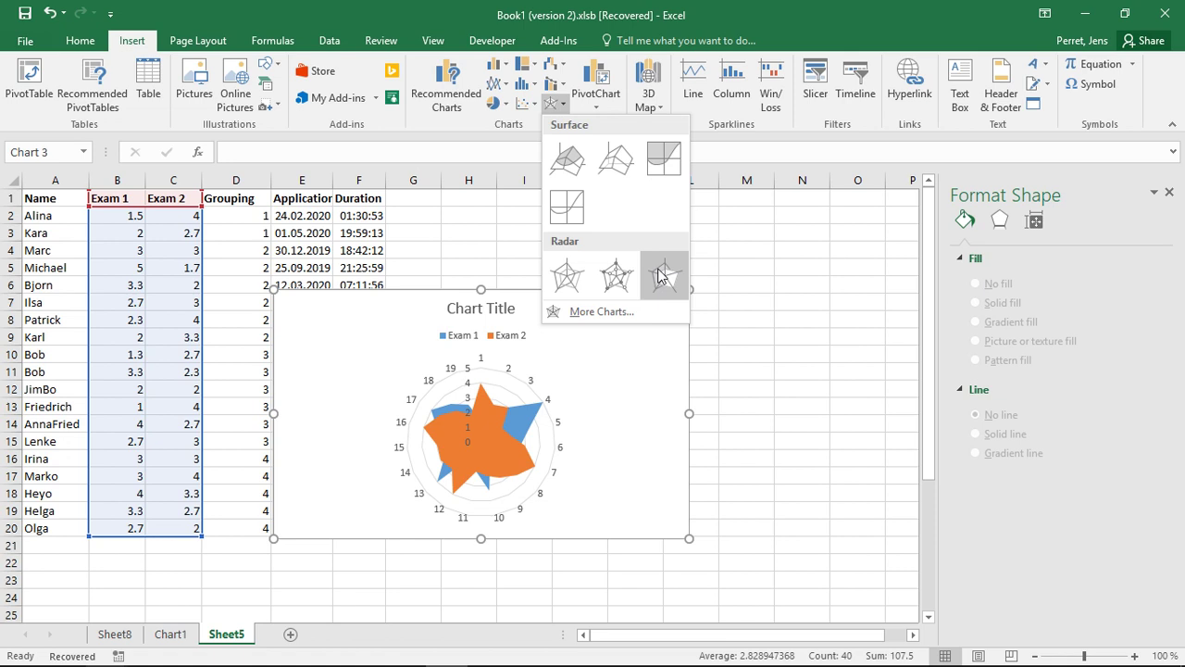
pyautogui.click(579, 276)
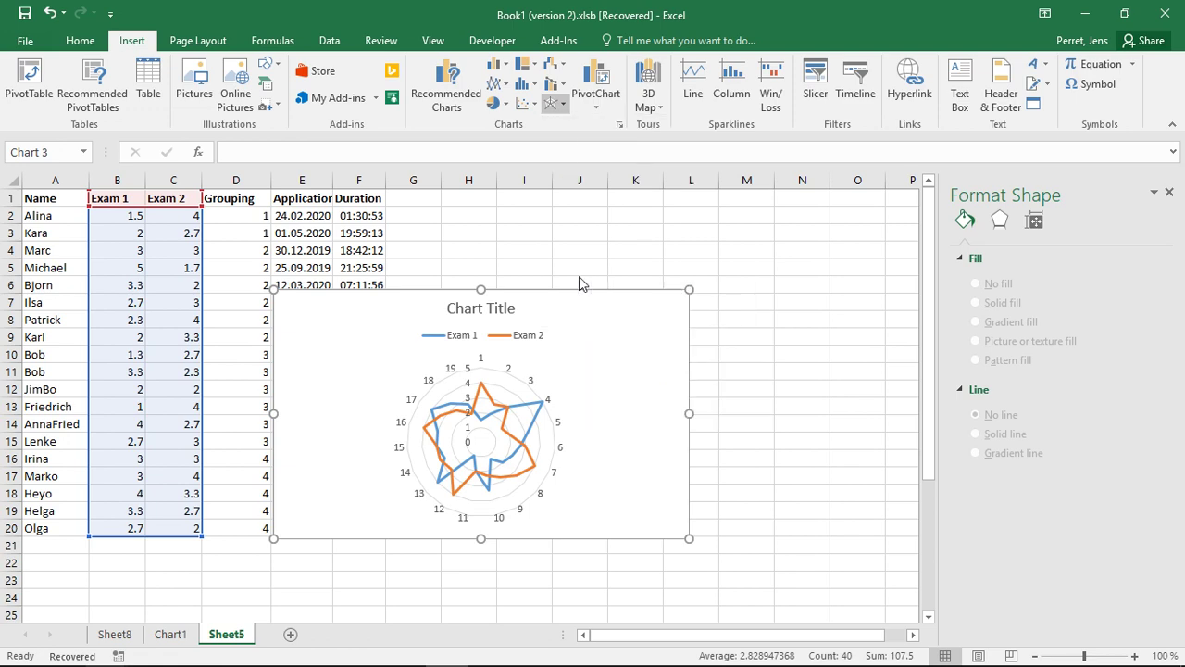
pyautogui.moveTo(584, 352); pyautogui.dragTo(712, 299)
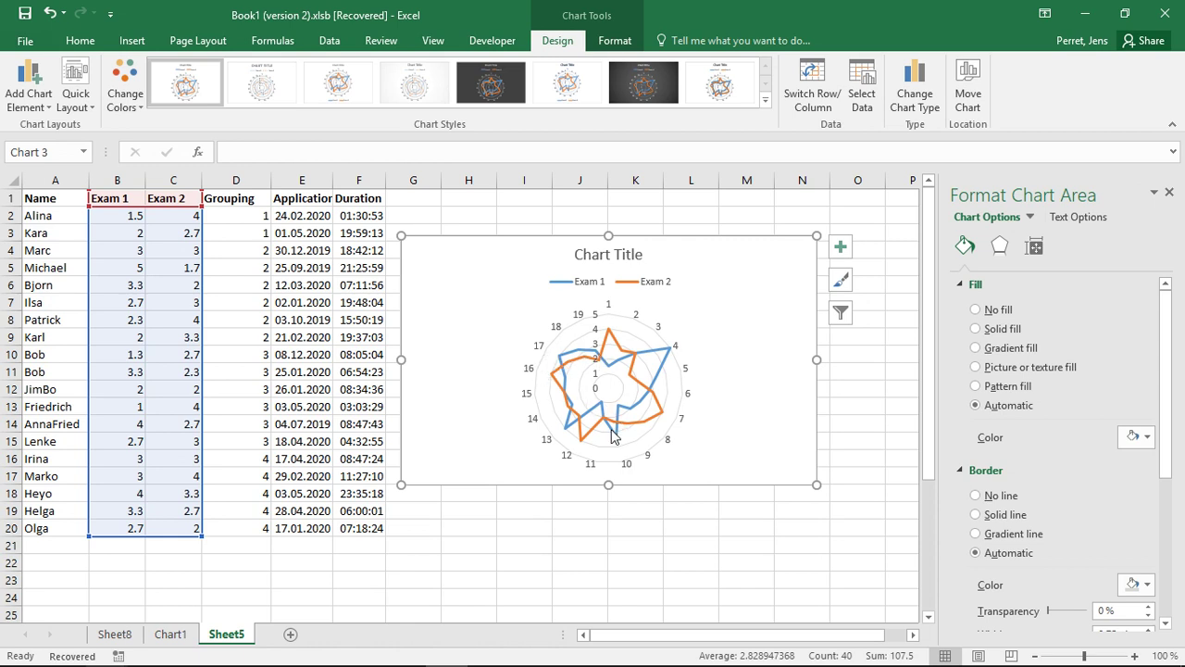
# - Set the radar chart's category axis labels to the names in A2:A20
pyautogui.moveTo(612, 435)
pyautogui.rightClick(719, 298)
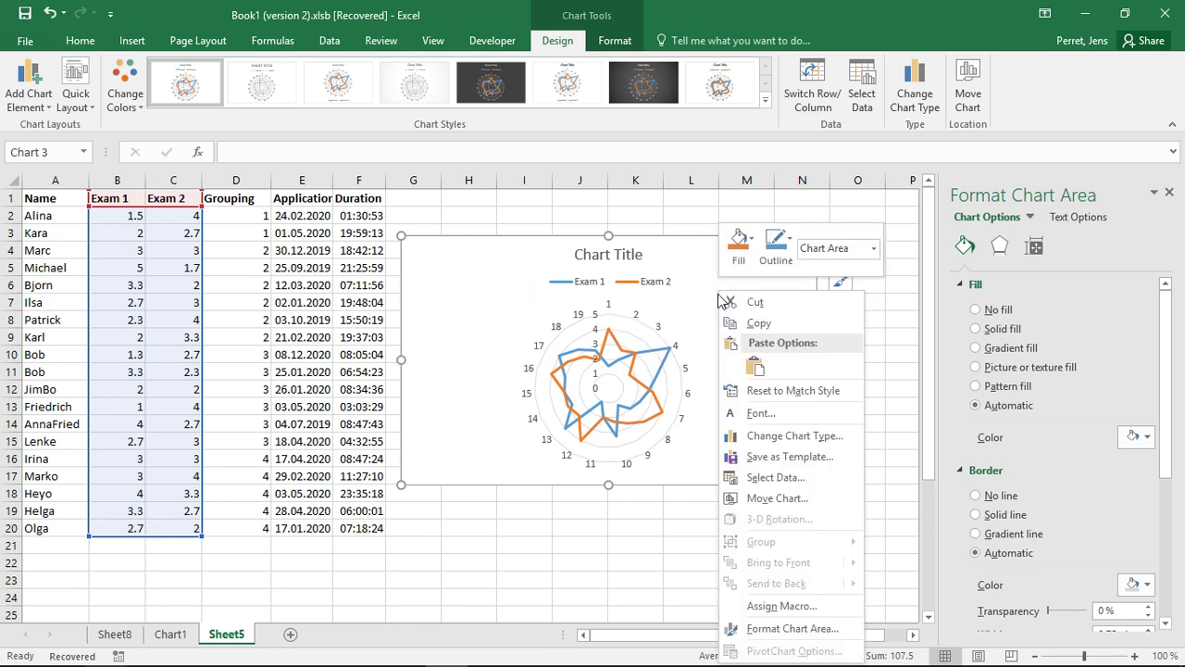
pyautogui.click(752, 477)
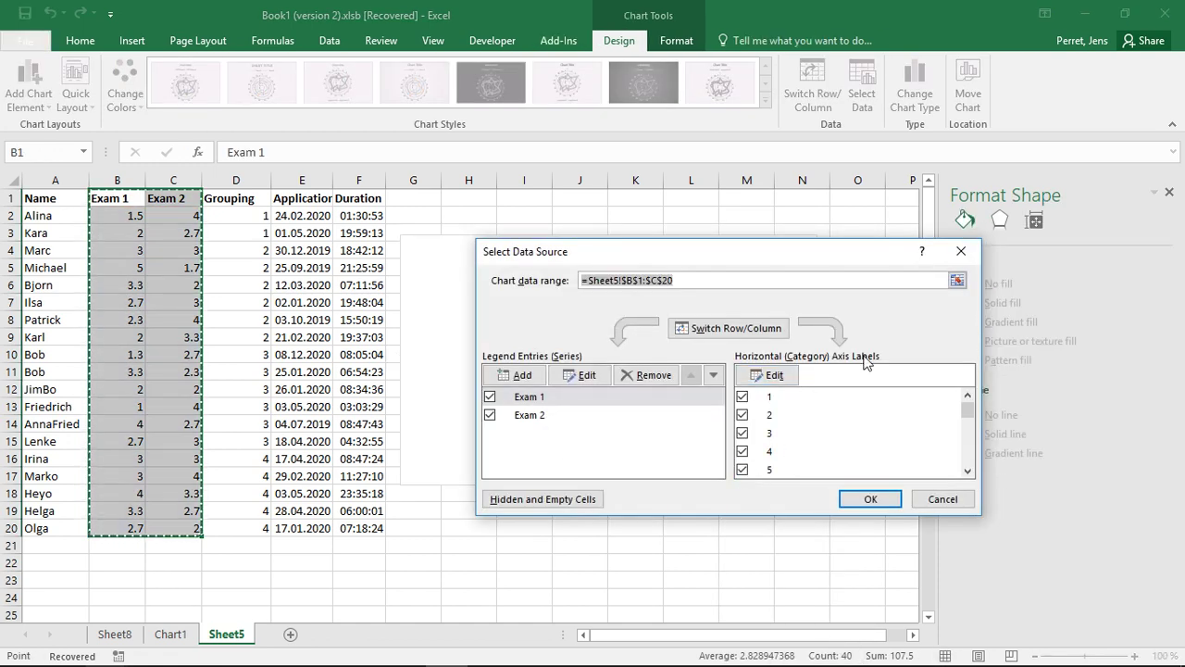
pyautogui.click(774, 375)
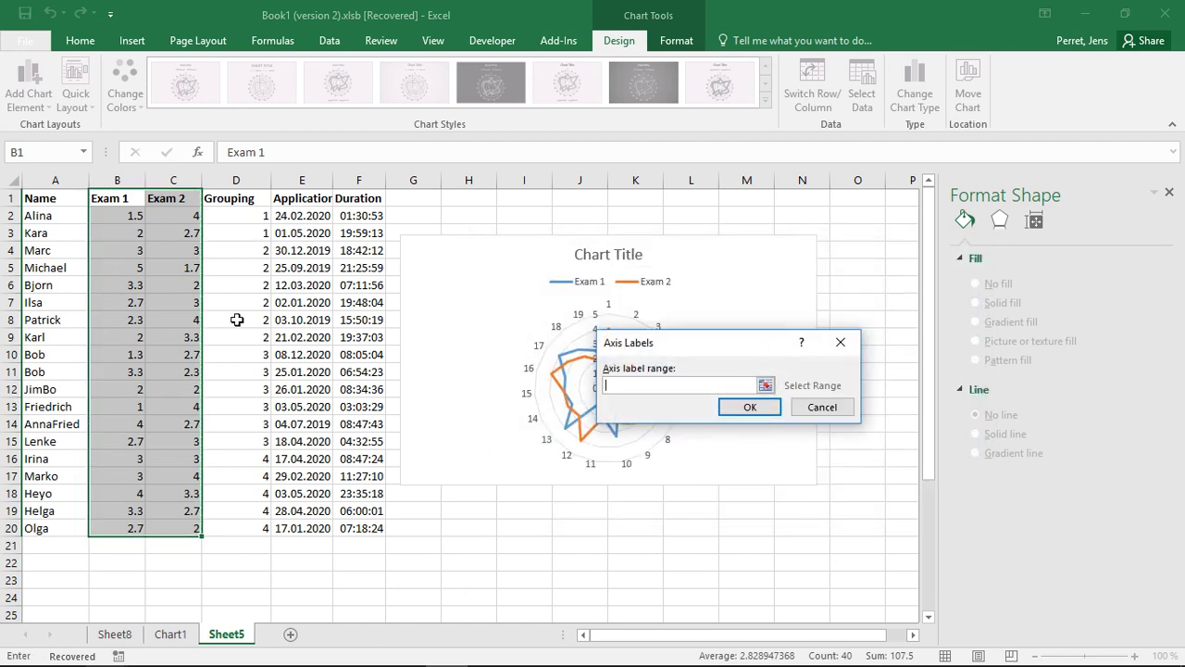
pyautogui.moveTo(37, 215); pyautogui.dragTo(54, 529)
pyautogui.click(751, 404)
pyautogui.click(870, 498)
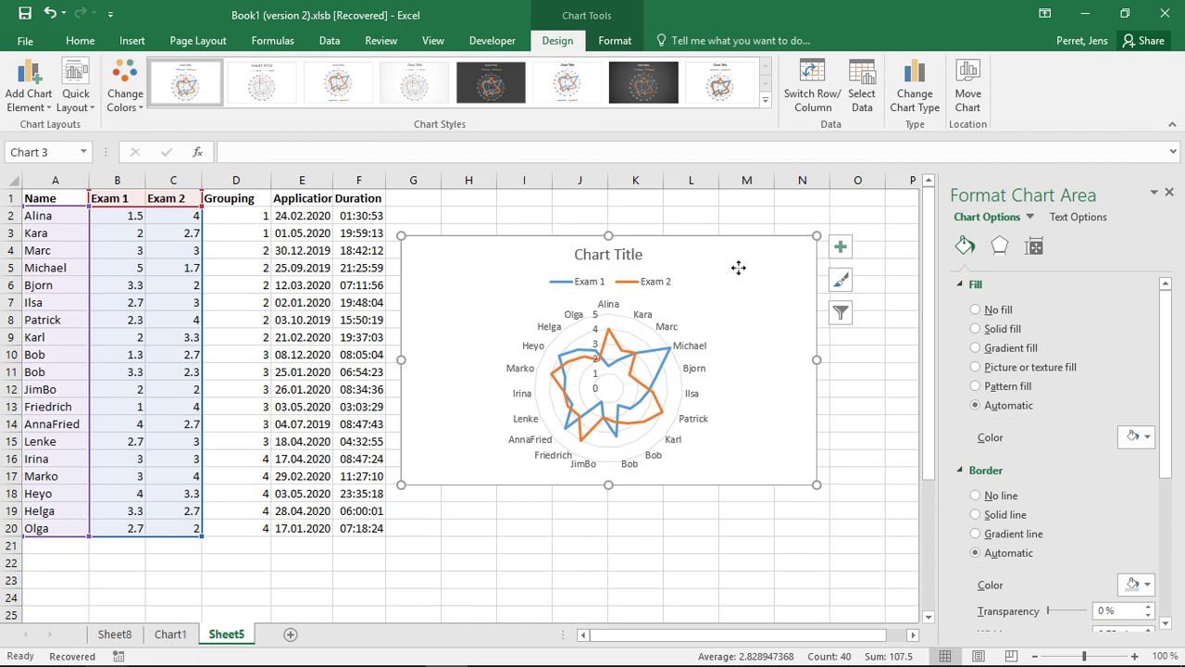
# - Delete the exam radar chart from the sheet
pyautogui.press('Delete')
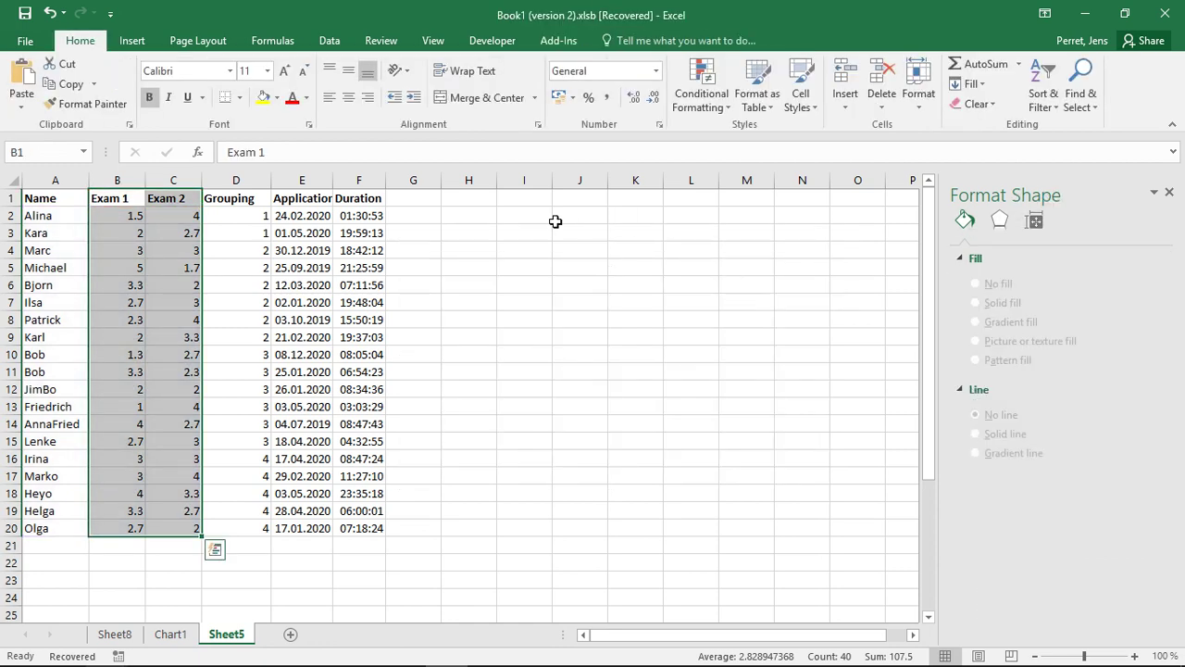
pyautogui.click(554, 220)
pyautogui.click(458, 215)
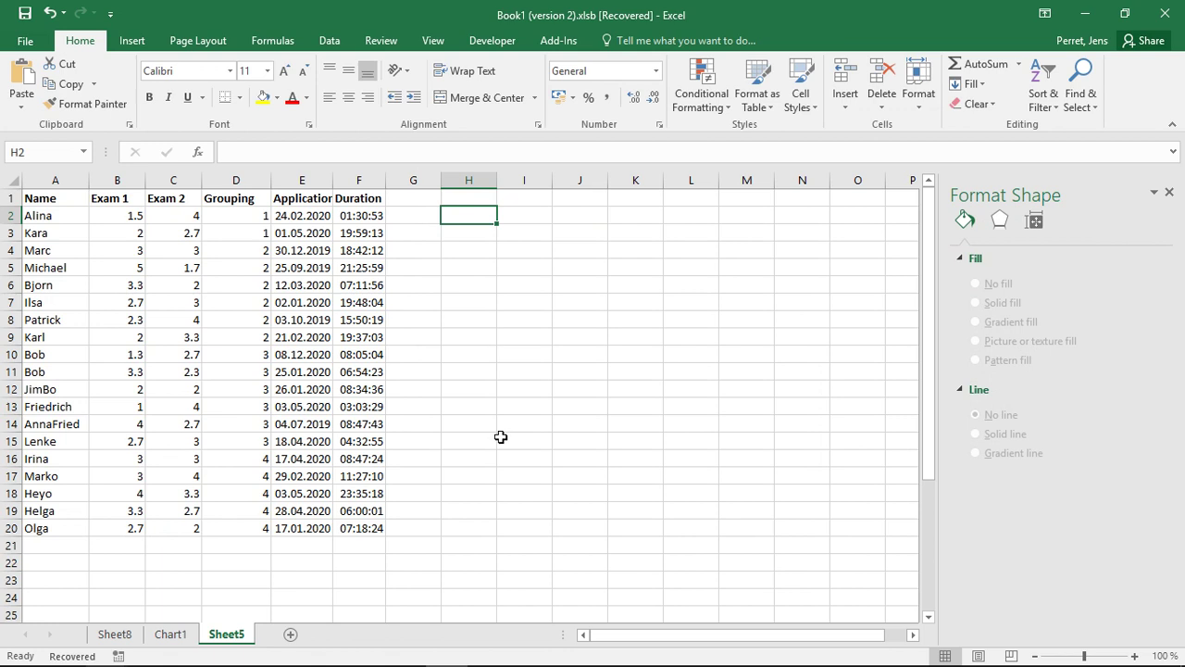
# - Enter two people's first names as the column headers of a new table in I1 and J1
pyautogui.press('Right')
pyautogui.press('Up')
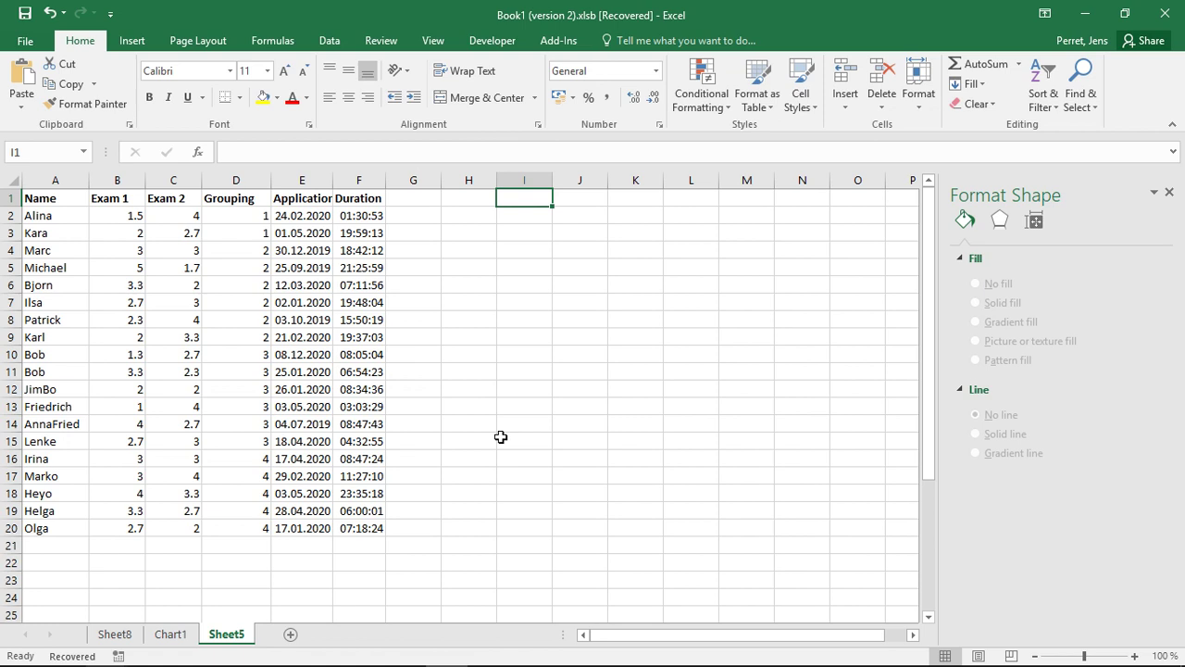
pyautogui.write('Bob')
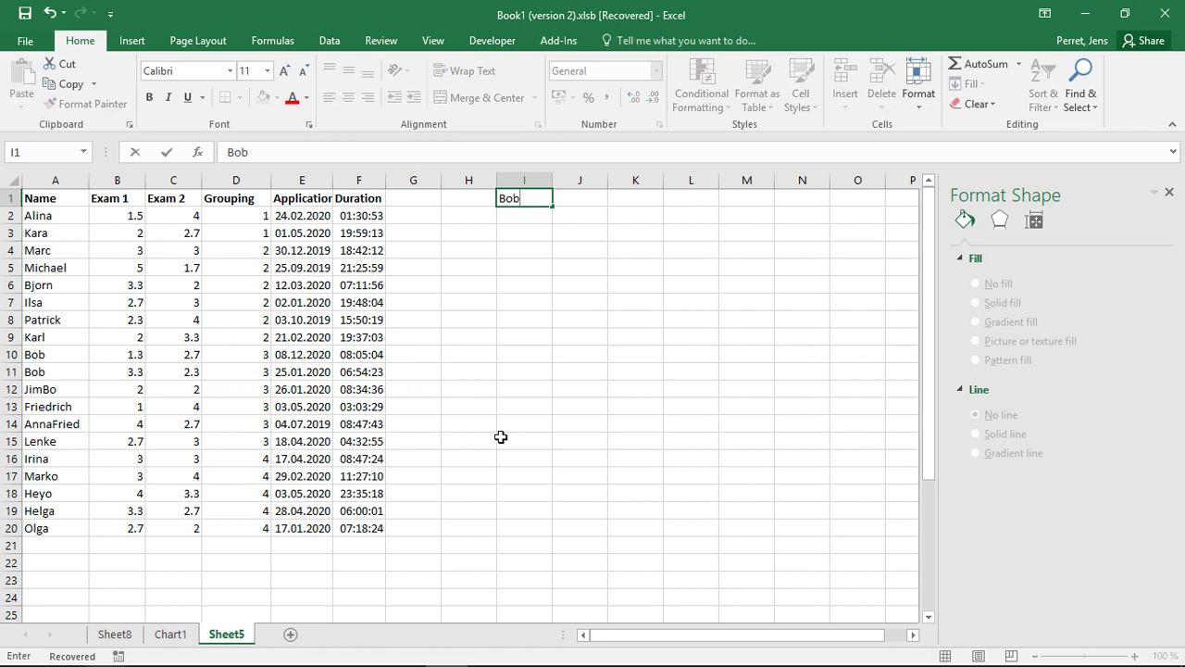
pyautogui.press('Tab')
pyautogui.write('Bill')
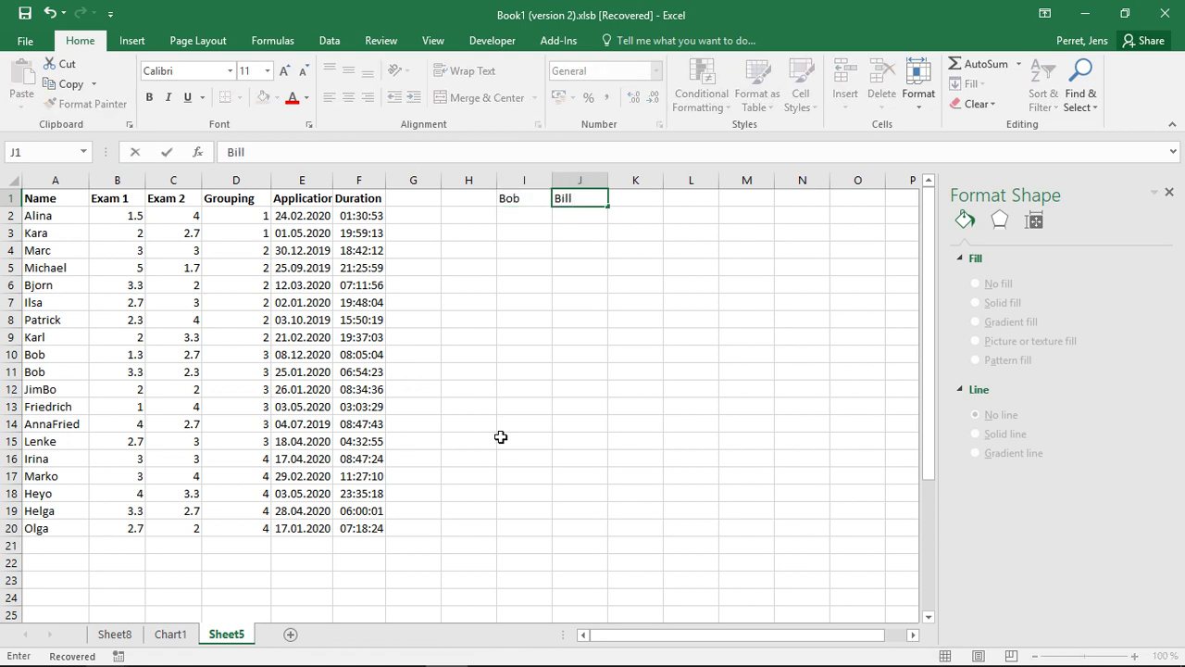
pyautogui.press('Return')
# - Enter the row labels Psychological, Physical and IQ in H2:H4
pyautogui.press('Left')
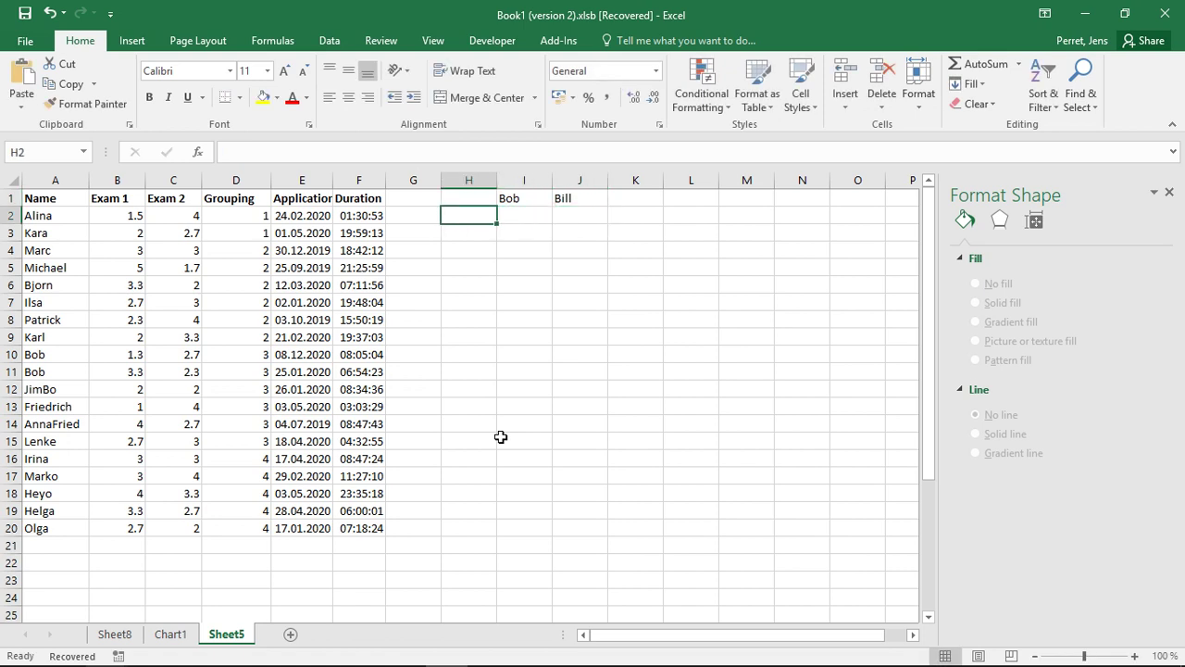
pyautogui.write('Psychologic')
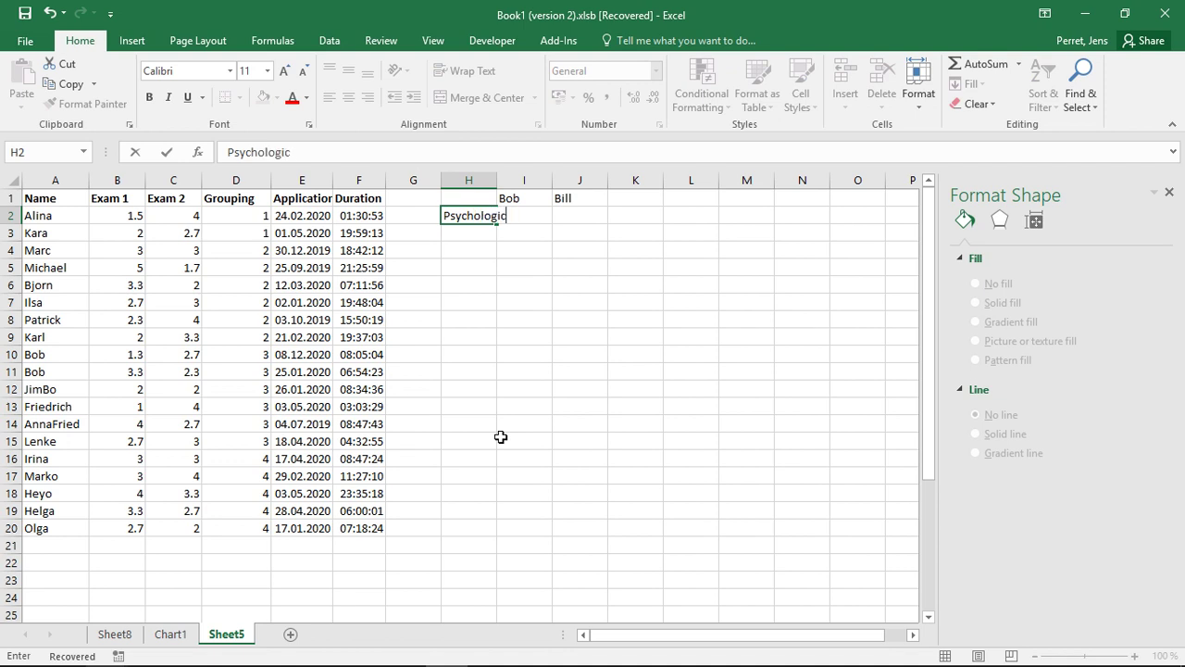
pyautogui.write('al')
pyautogui.press('Return')
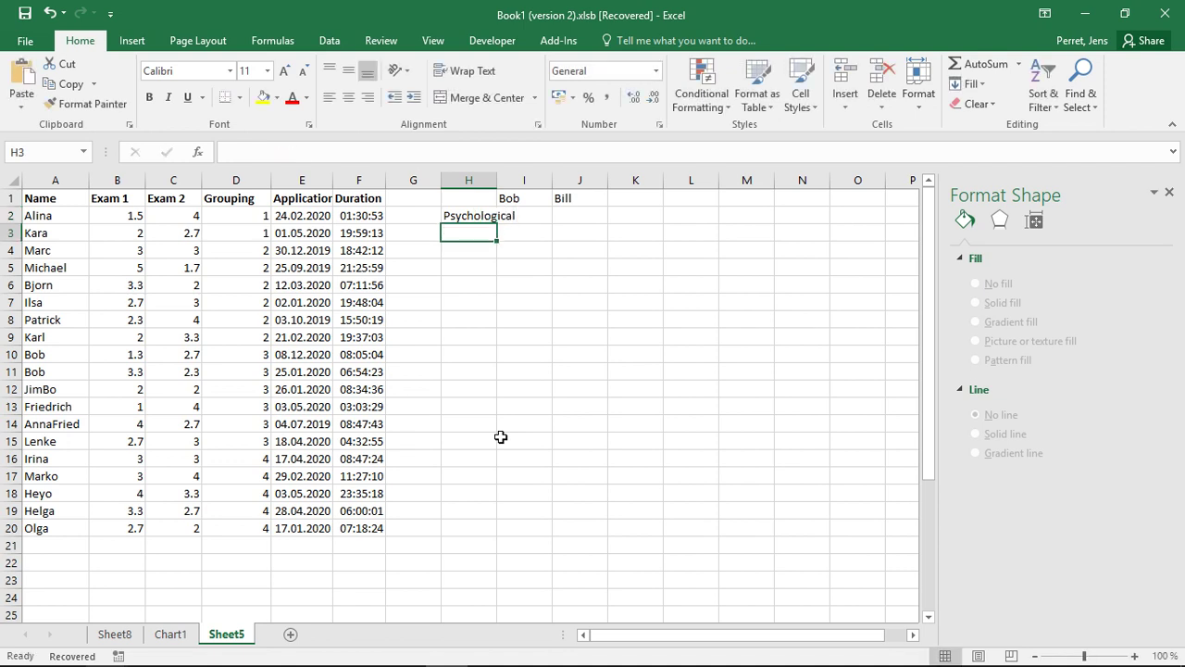
pyautogui.write('Physical')
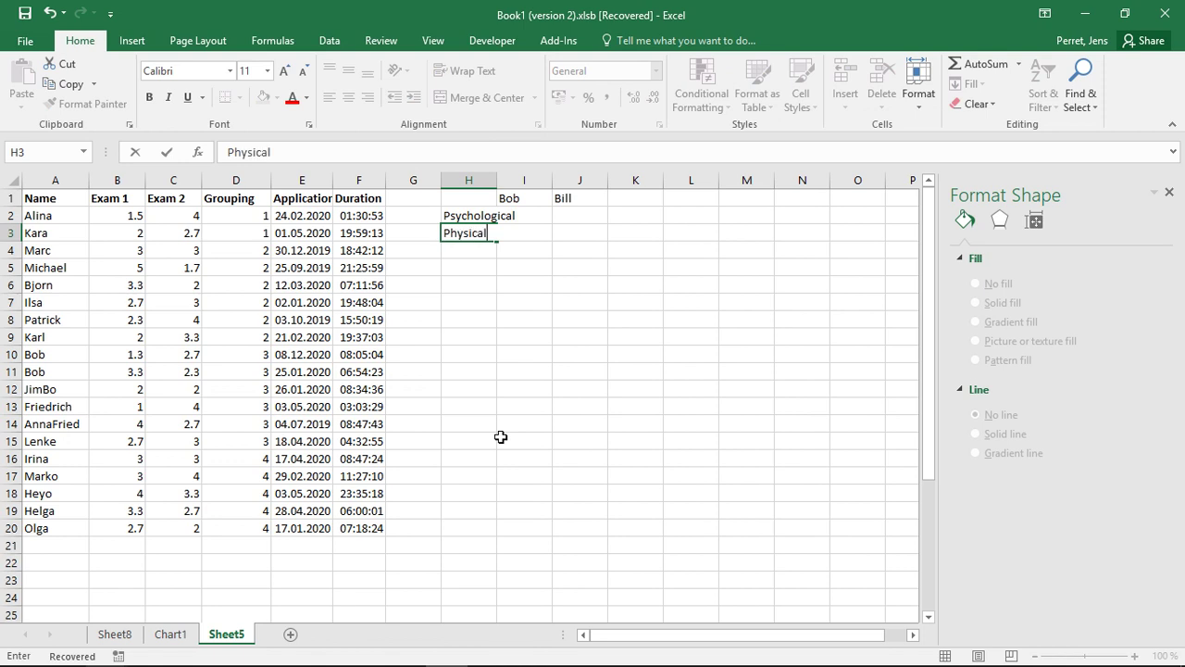
pyautogui.press('Return')
pyautogui.write('IQ')
pyautogui.press('Return')
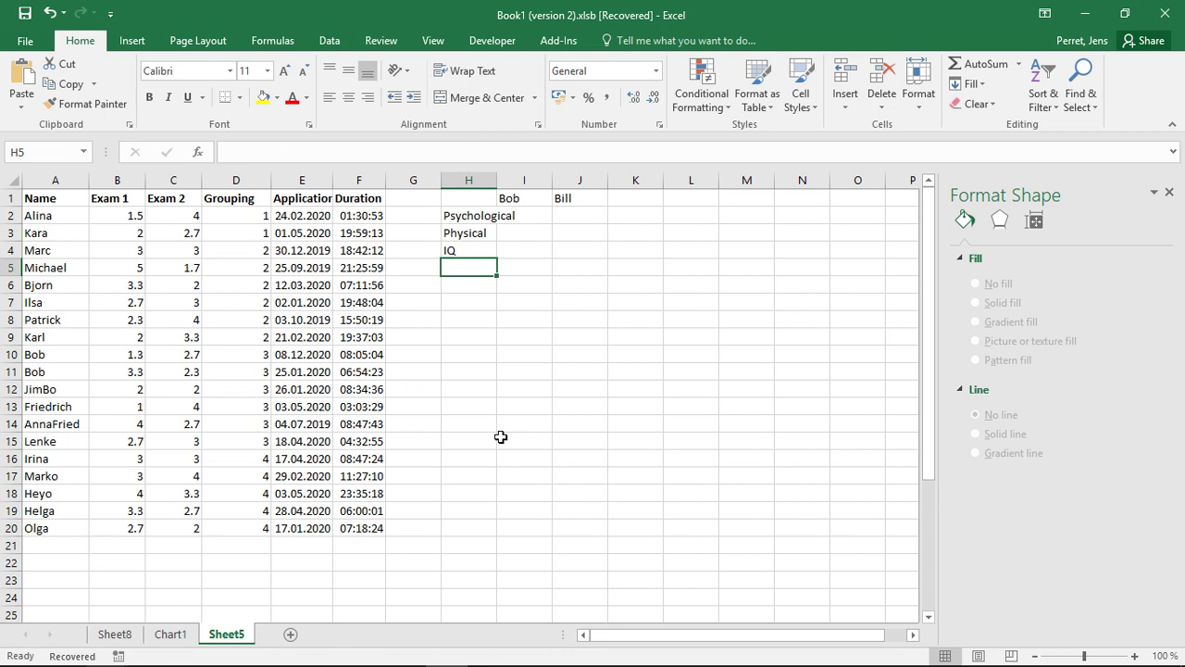
# - Add the row labels Mental Stability and Robustness in H5 and H6
pyautogui.write('D')
pyautogui.press('BackSpace')
pyautogui.write('Menat')
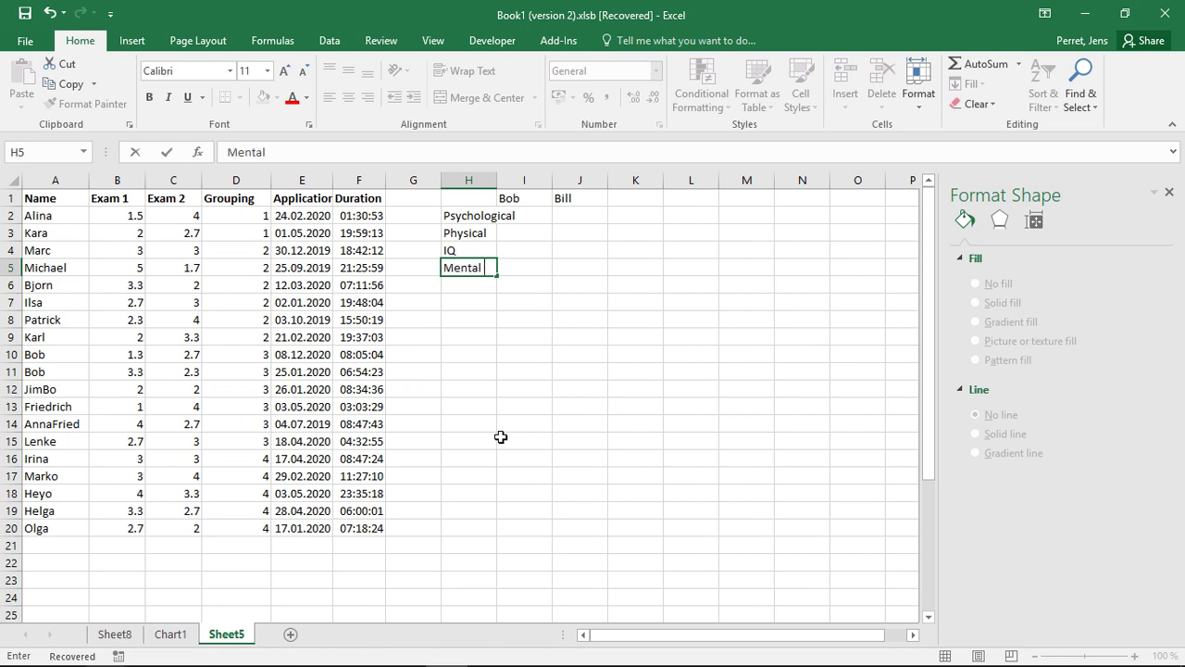
pyautogui.write(' Stabili')
pyautogui.press('BackSpace')
pyautogui.press('BackSpace')
pyautogui.write('li')
pyautogui.press('Return')
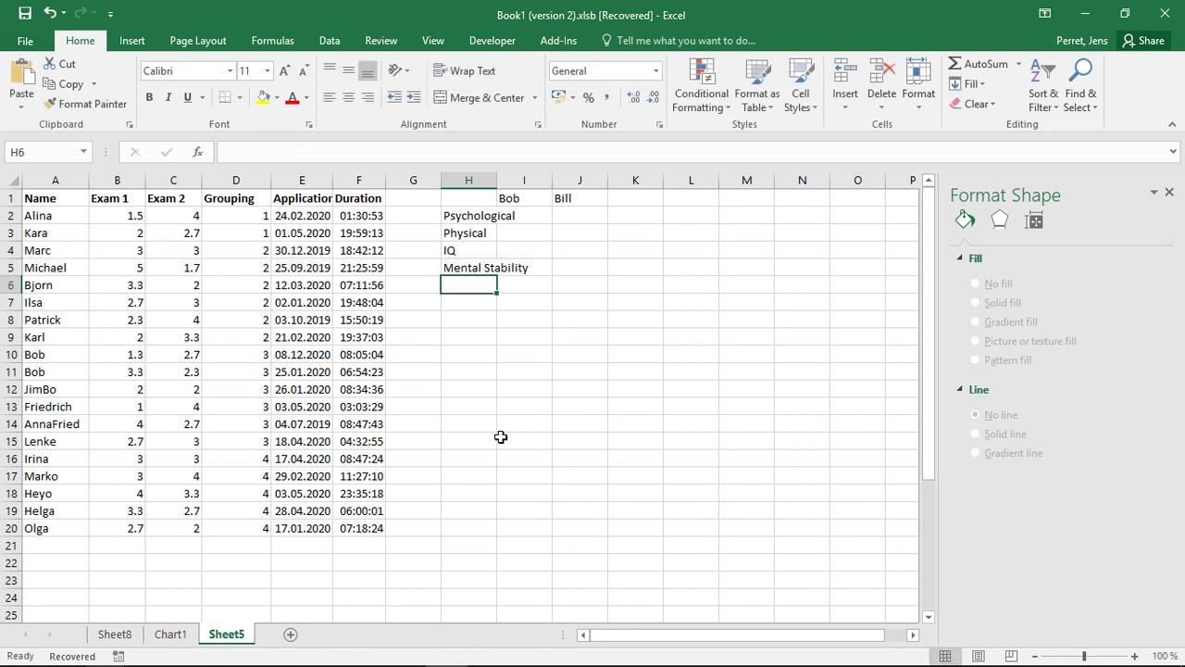
pyautogui.write('Robustness')
pyautogui.press('Return')
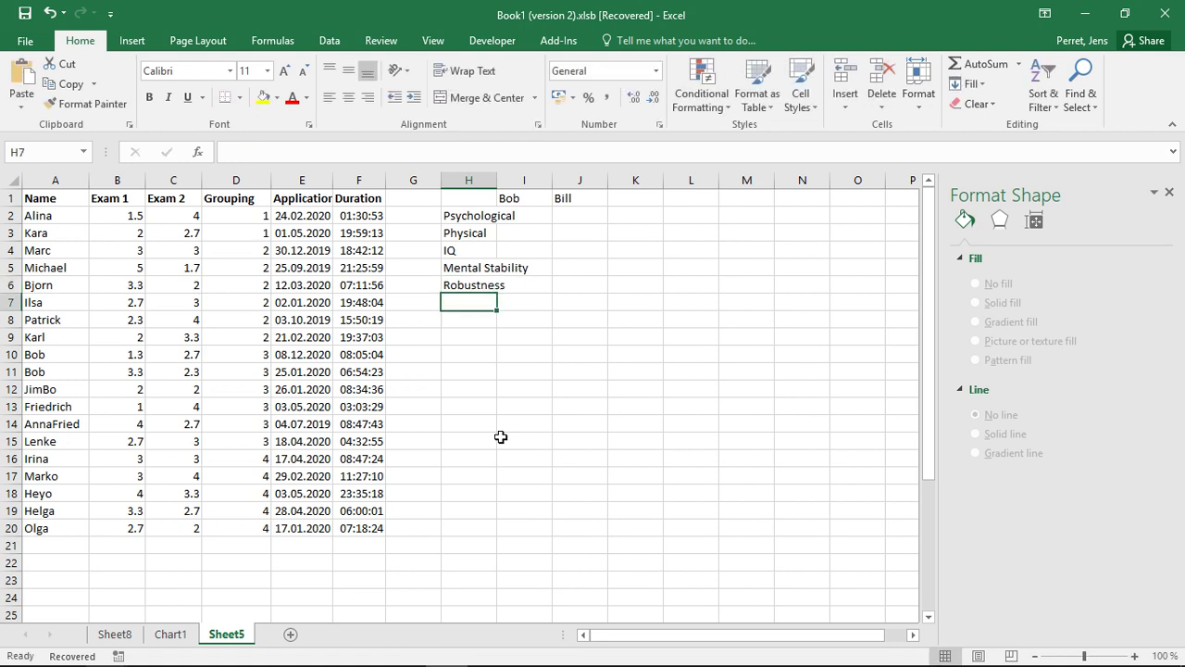
pyautogui.press('Up')
pyautogui.press('Up')
pyautogui.press('Up')
pyautogui.press('Up')
pyautogui.press('Up')
pyautogui.press('Down')
pyautogui.press('Down')
pyautogui.press('Down')
pyautogui.press('Down')
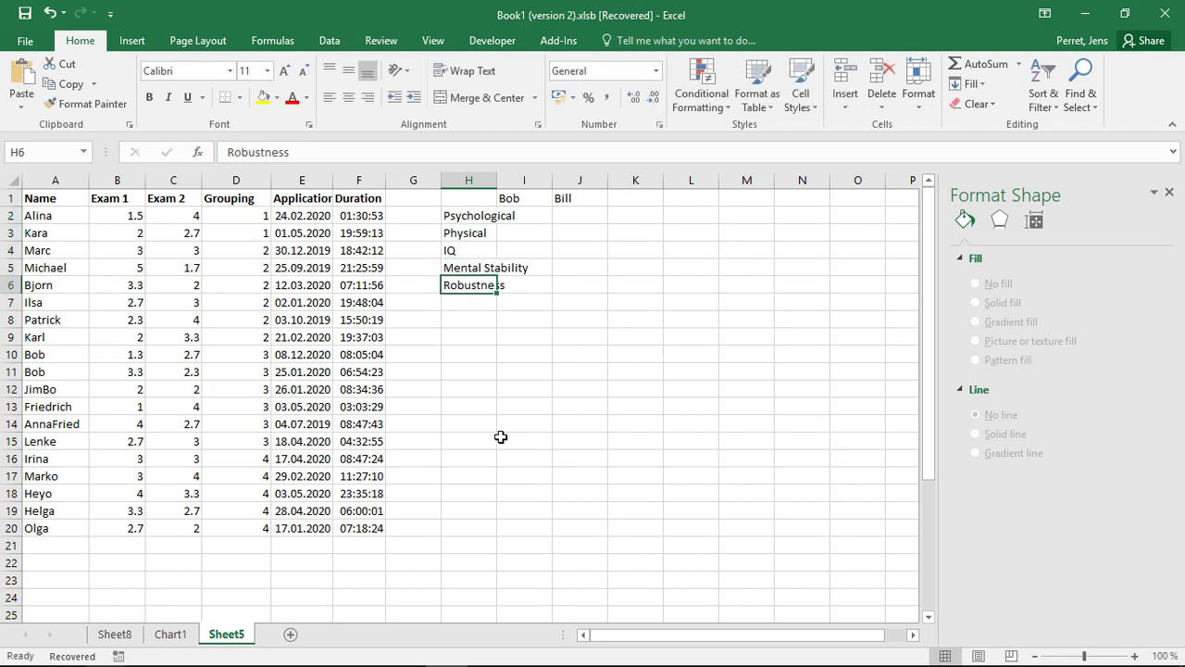
# - Fill the first person's scores in I2:I6 with 80, 50, 49, 70 and 80
pyautogui.press('Right')
pyautogui.press('Right')
pyautogui.press('Up')
pyautogui.press('Up')
pyautogui.press('Up')
pyautogui.press('Left')
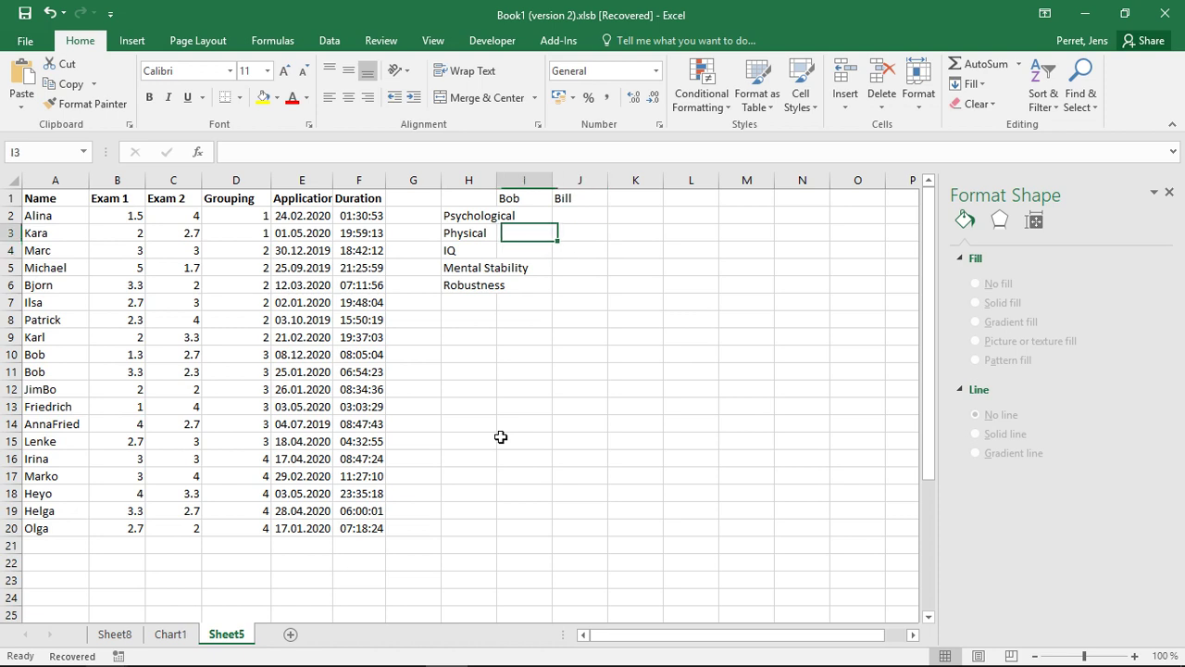
pyautogui.press('Up')
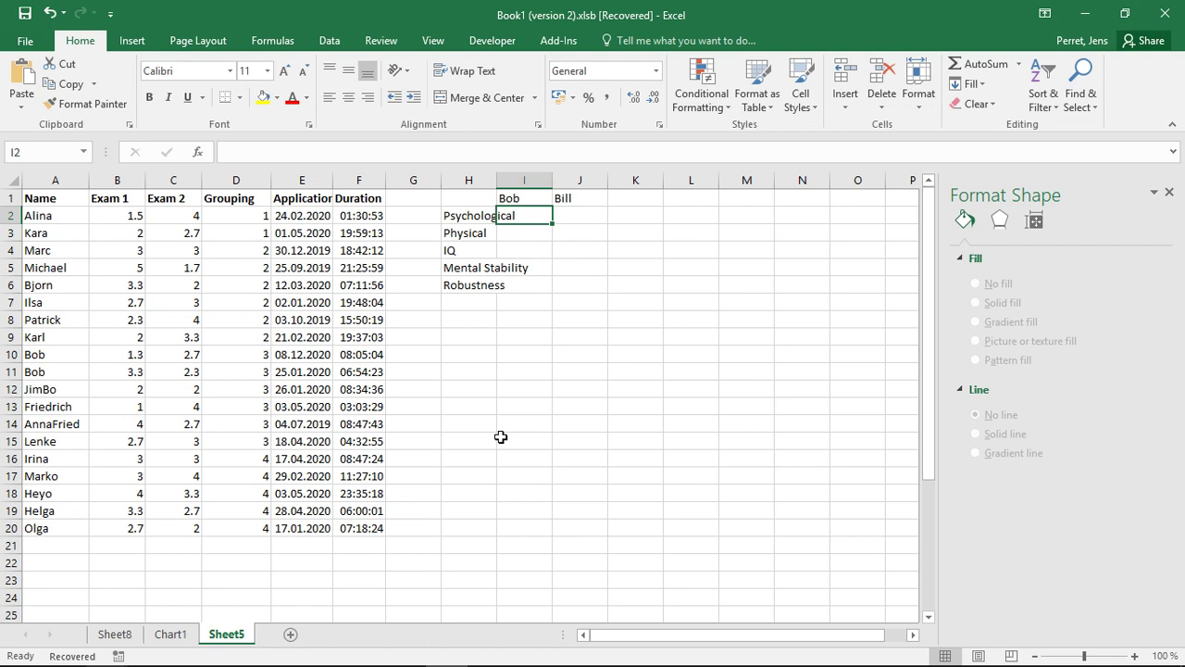
pyautogui.write('80')
pyautogui.press('Return')
pyautogui.write('50')
pyautogui.press('Return')
pyautogui.write('49')
pyautogui.press('Return')
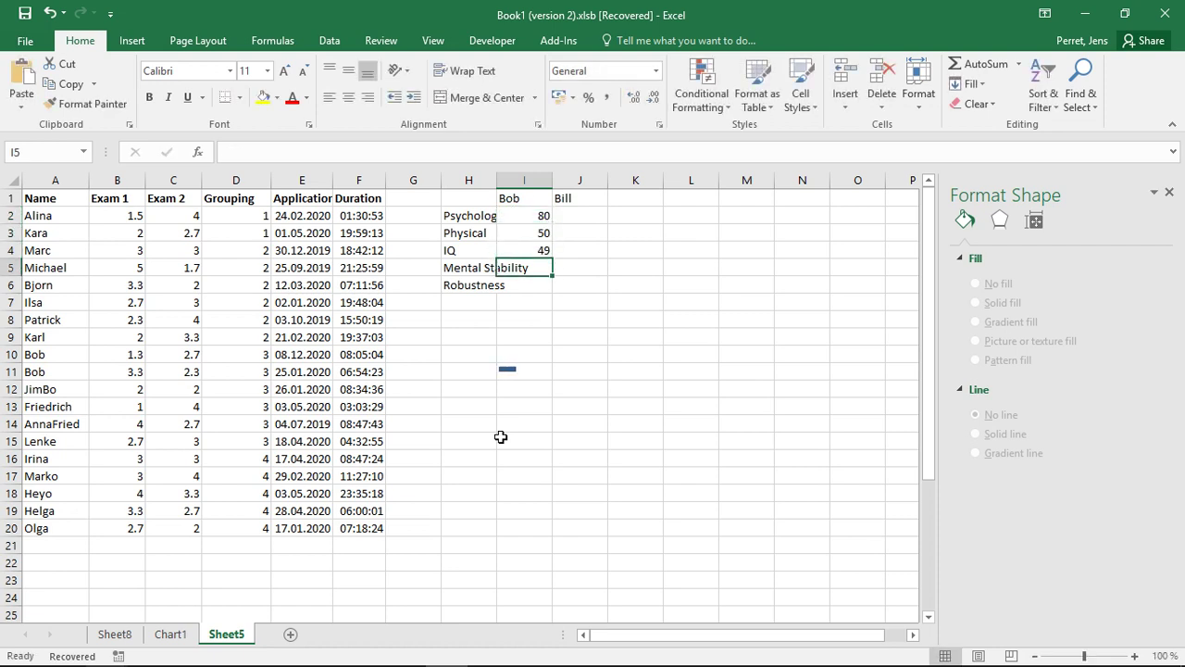
pyautogui.write('70')
pyautogui.press('Return')
pyautogui.write('80')
pyautogui.press('Return')
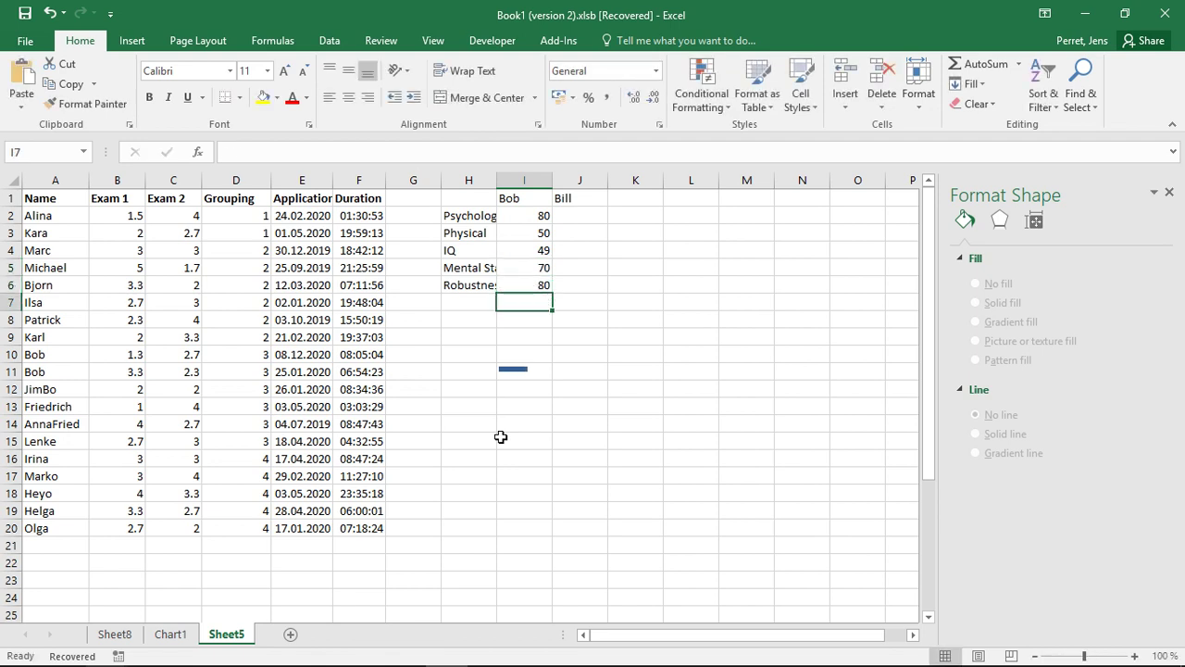
pyautogui.write('57')
pyautogui.press('Return')
pyautogui.press('Right')
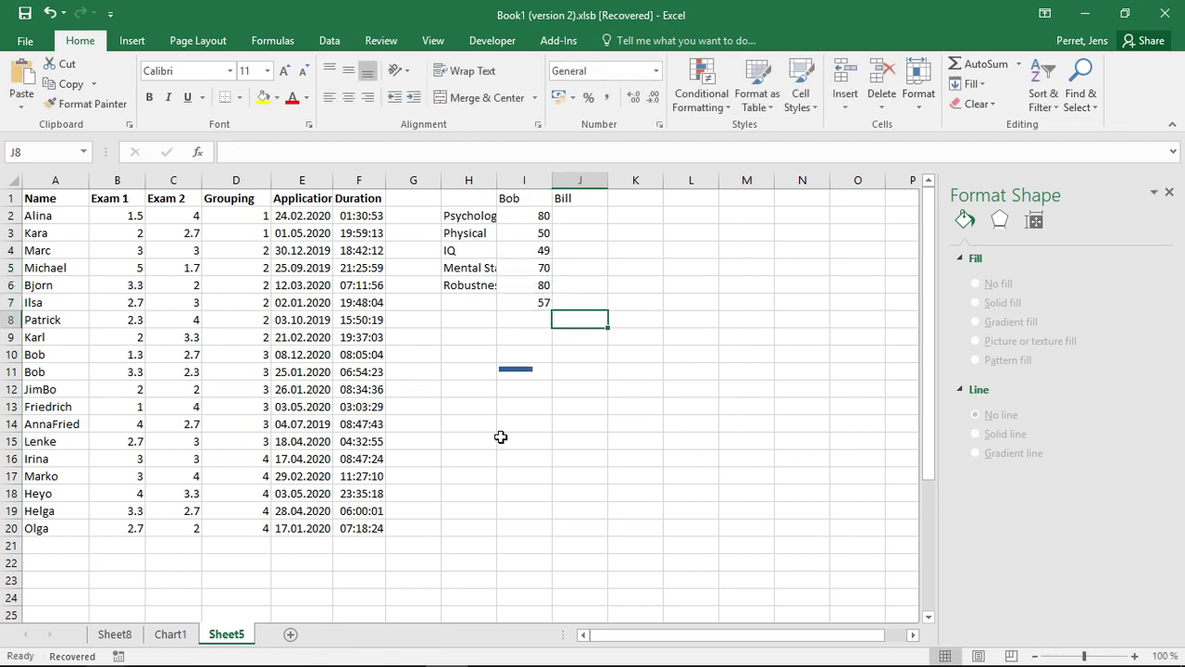
pyautogui.press('Up')
pyautogui.press('Left')
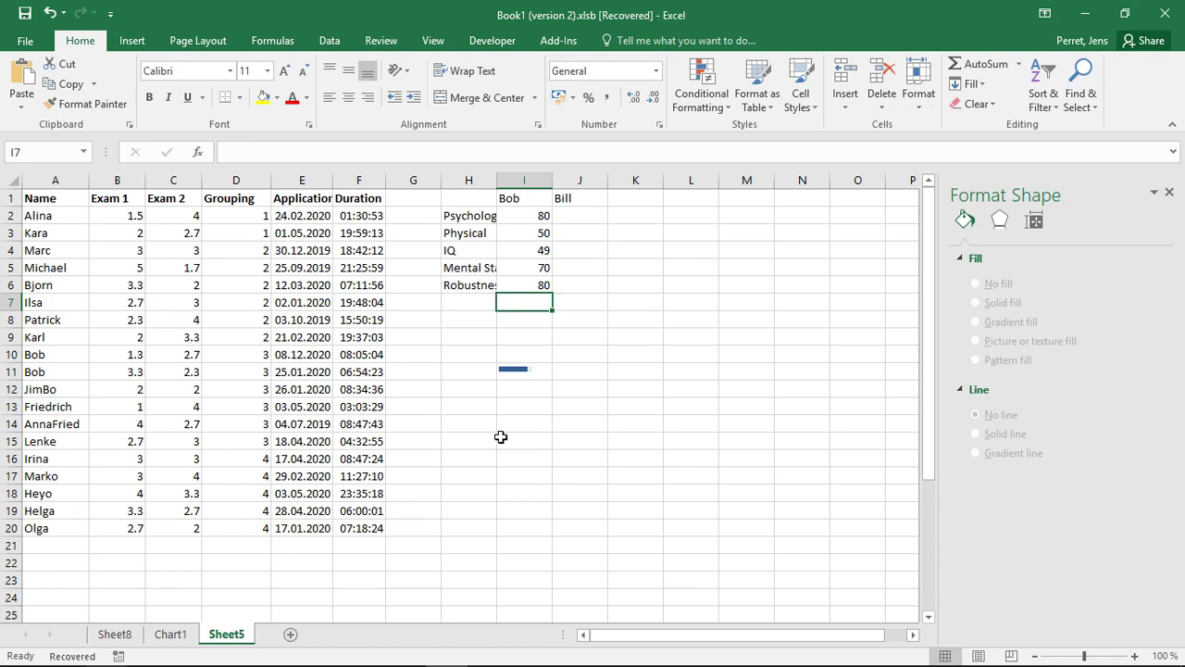
# - Fill the second person's scores in J2:J6 with 80, 90, 24, 80 and 75
pyautogui.press('Up')
pyautogui.press('Up')
pyautogui.press('Up')
pyautogui.press('Up')
pyautogui.press('Up')
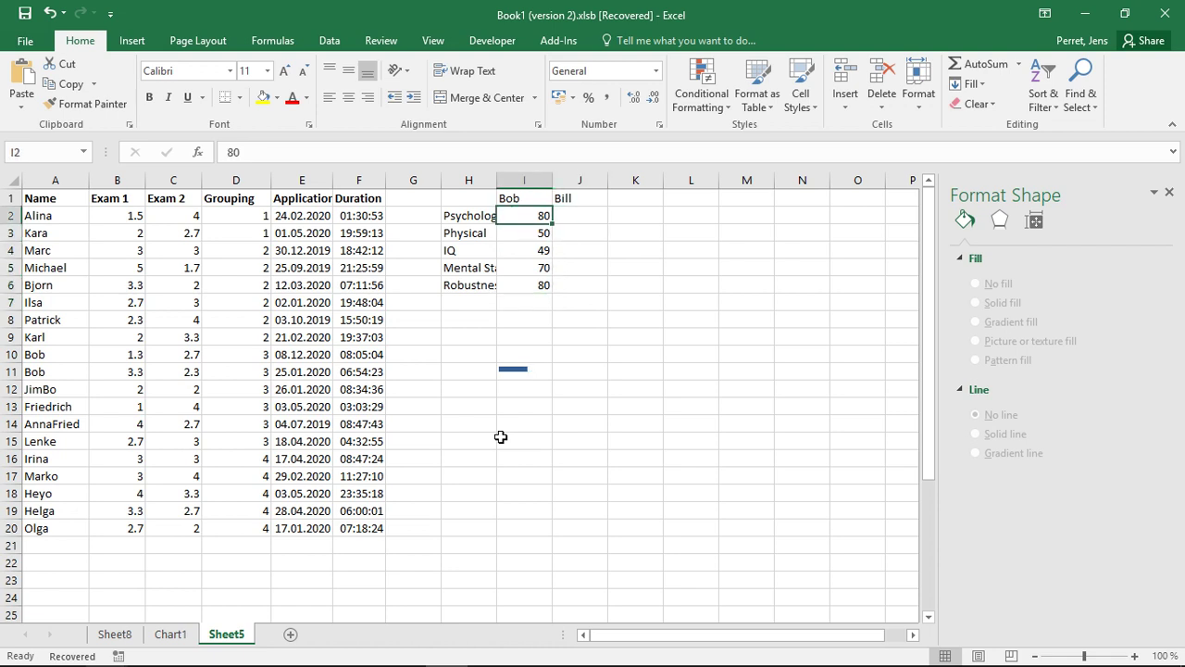
pyautogui.press('Right')
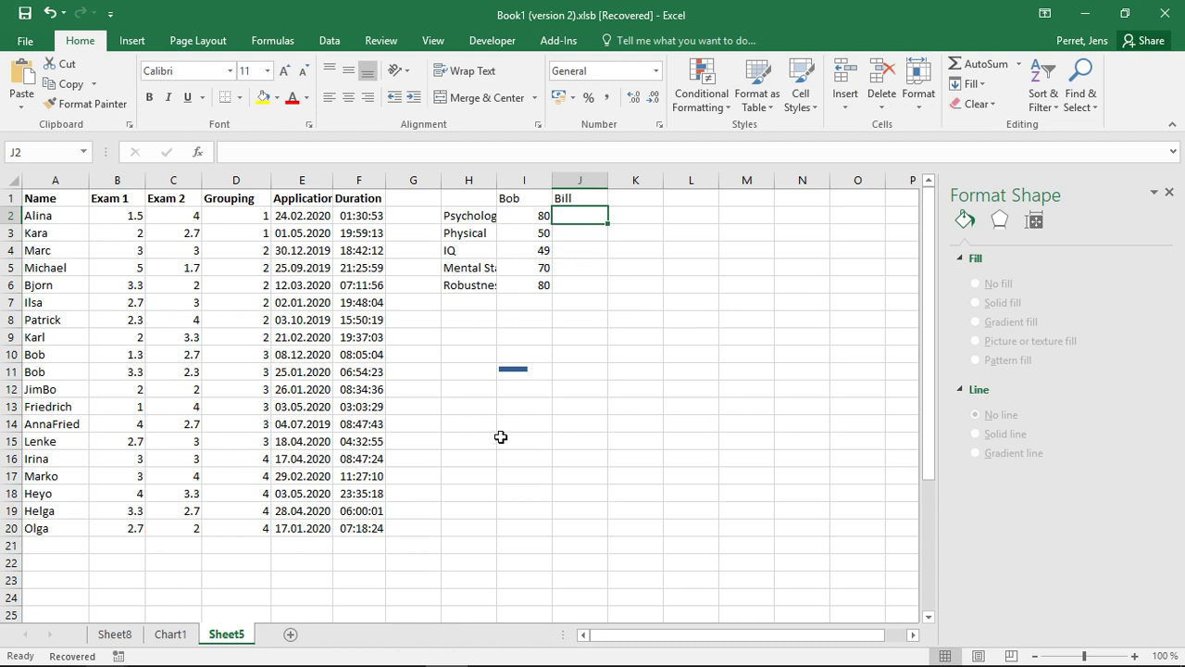
pyautogui.write('80')
pyautogui.press('Return')
pyautogui.write('90')
pyautogui.press('Return')
pyautogui.write('24')
pyautogui.press('Return')
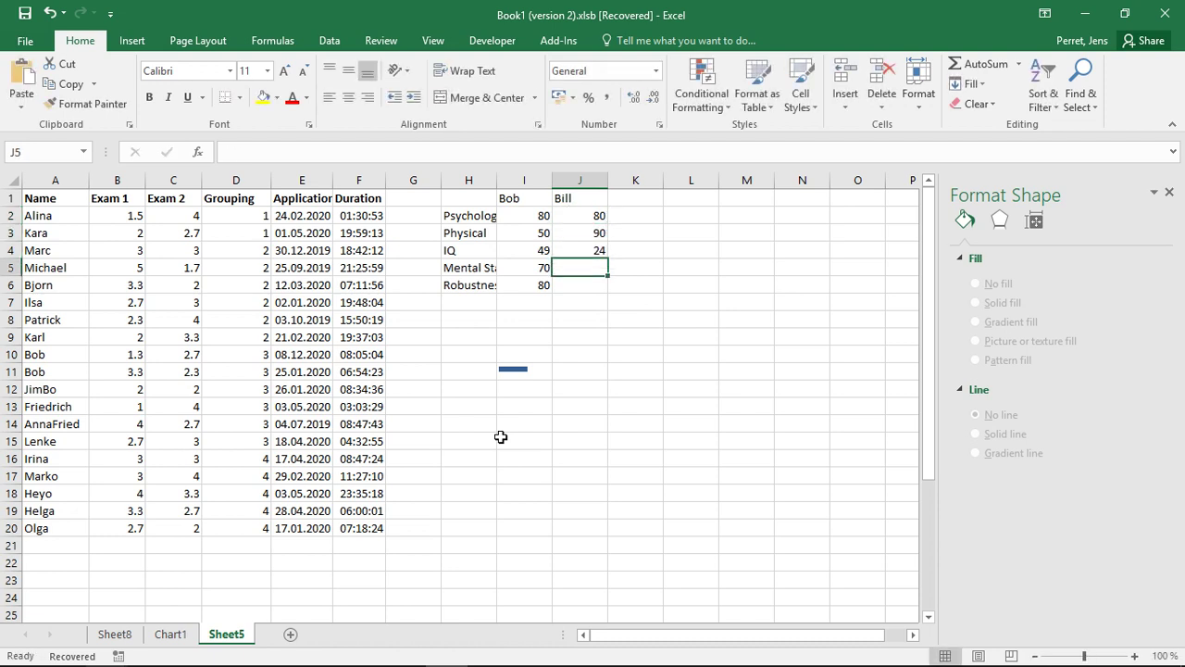
pyautogui.write('80')
pyautogui.press('Return')
pyautogui.write('75')
pyautogui.press('Return')
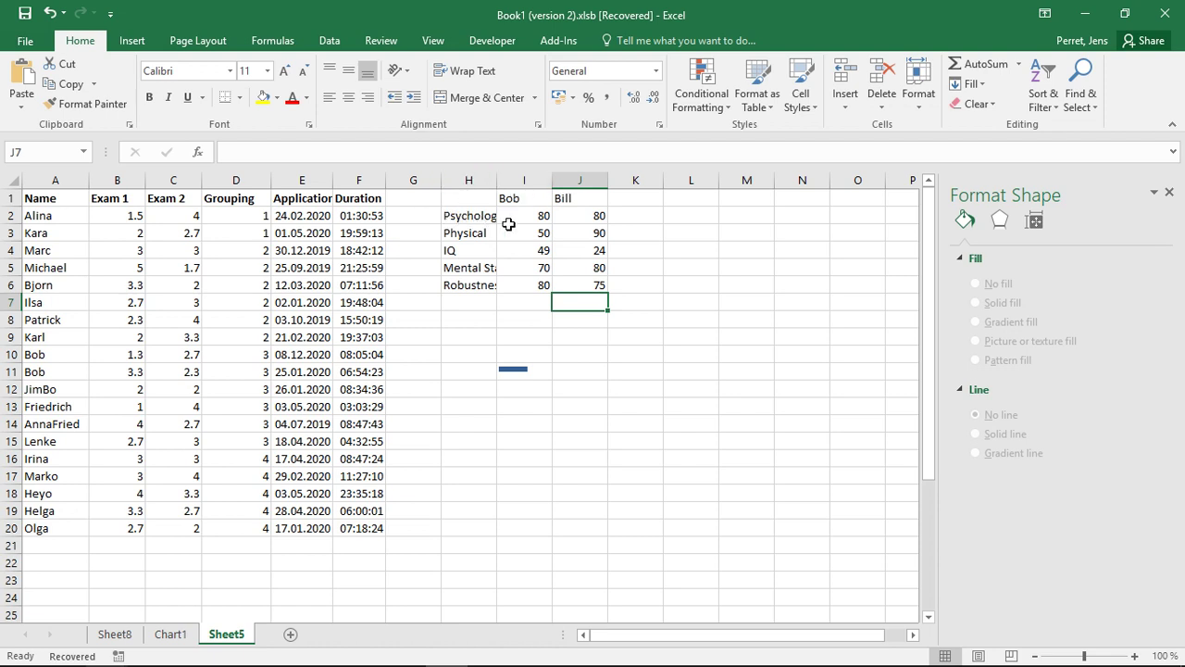
# - Insert a basic radar chart without markers from the trait table H1:J6 and place it just below that table
pyautogui.moveTo(470, 192); pyautogui.dragTo(602, 287)
pyautogui.click(150, 41)
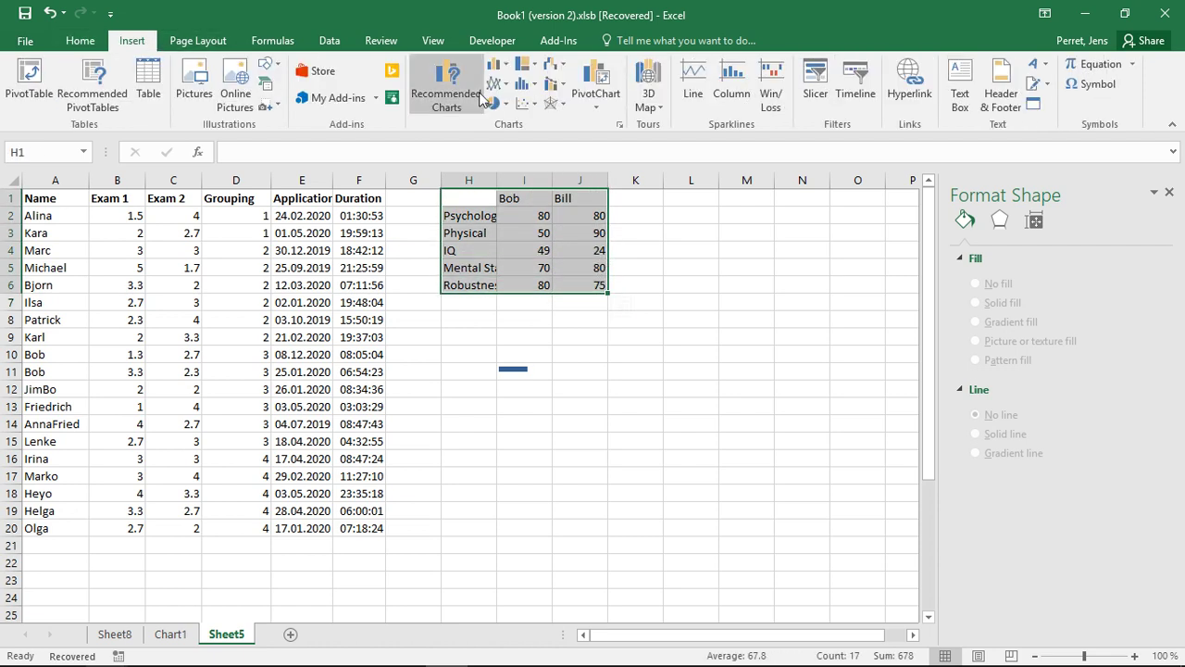
pyautogui.click(561, 103)
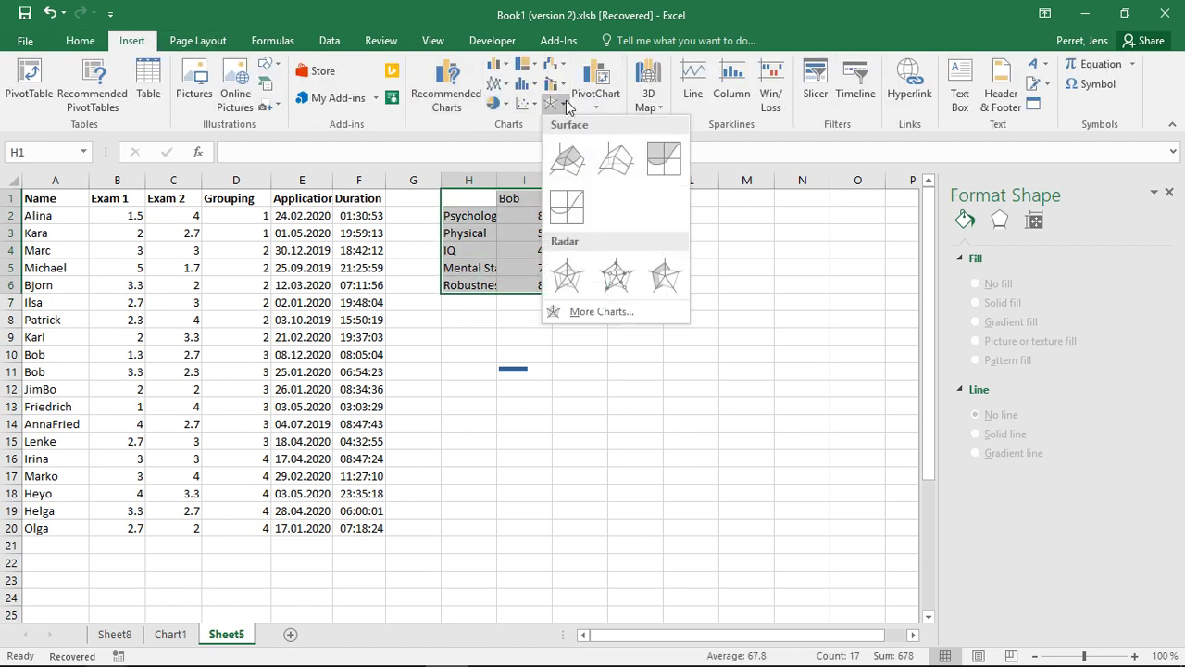
pyautogui.click(560, 280)
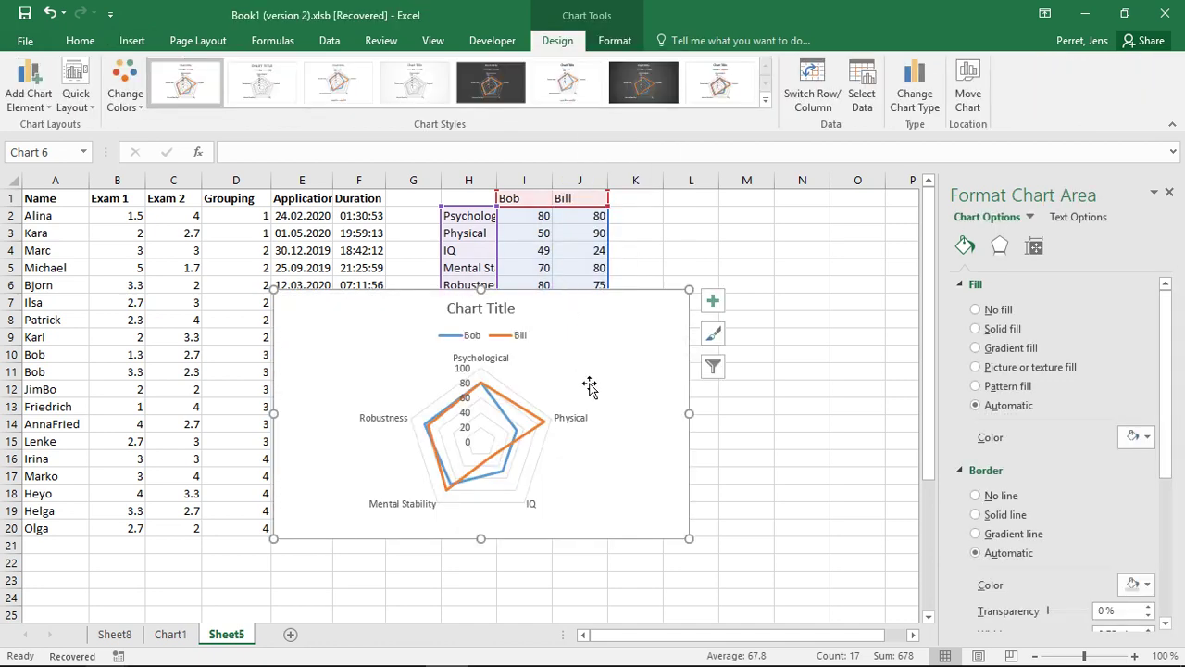
pyautogui.moveTo(587, 367); pyautogui.dragTo(677, 398)
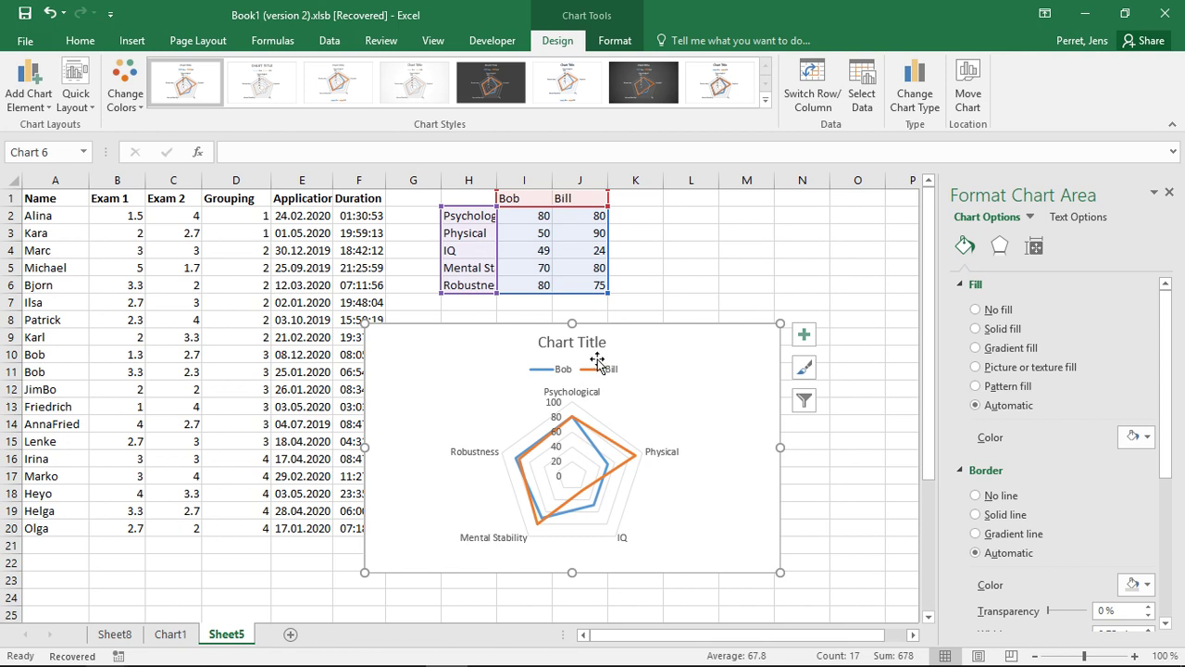
pyautogui.moveTo(635, 456)
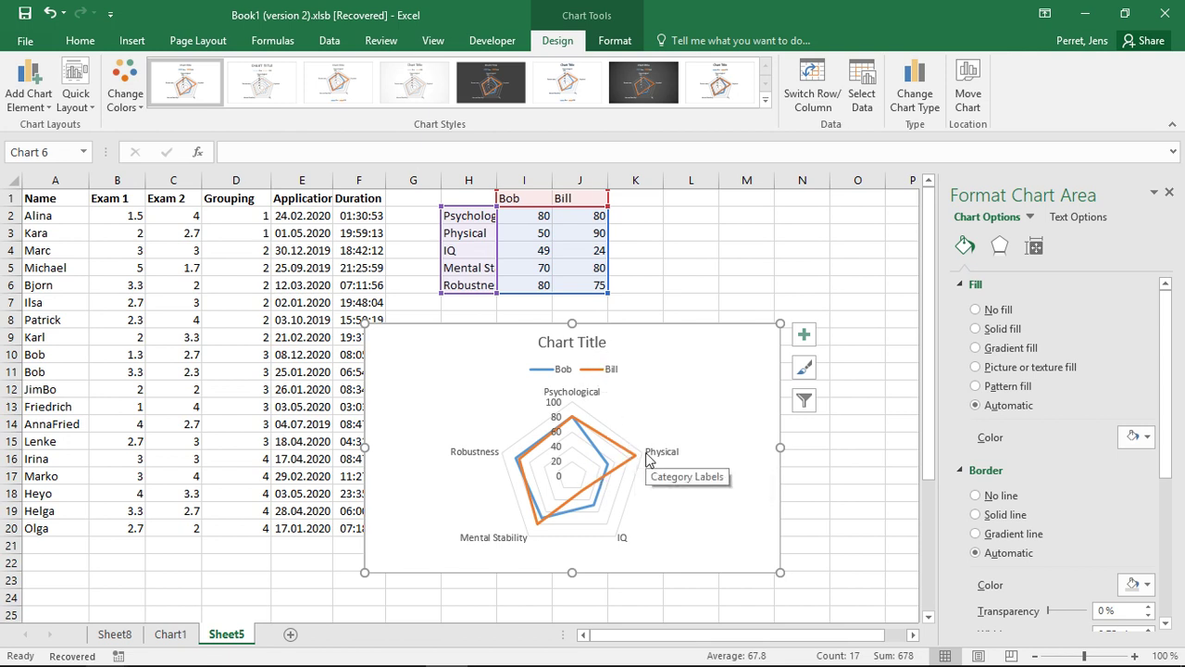
pyautogui.moveTo(591, 515)
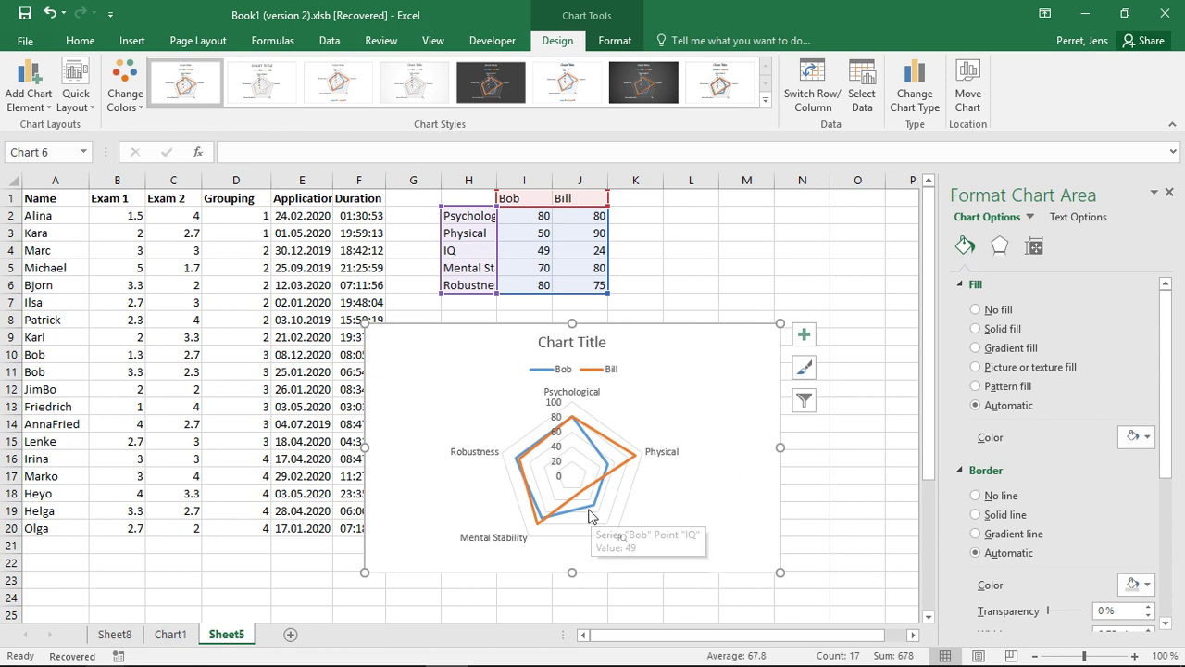